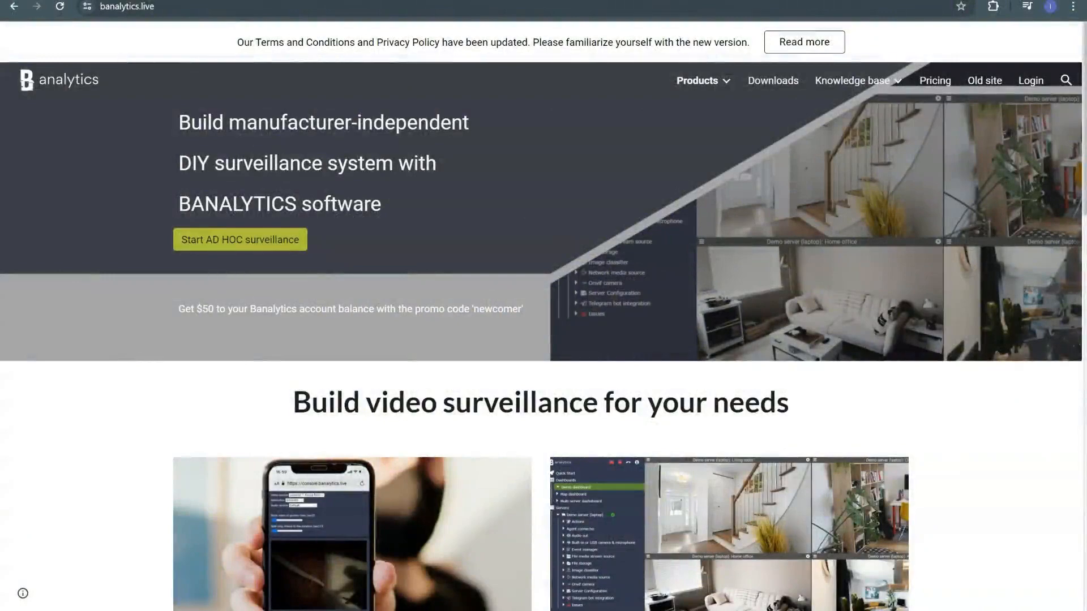
Log in to the Banalytics console with the prefilled account credentials
{"action": "scroll", "coordinate": [543, 339], "scroll_direction": "down", "scroll_amount": 5}
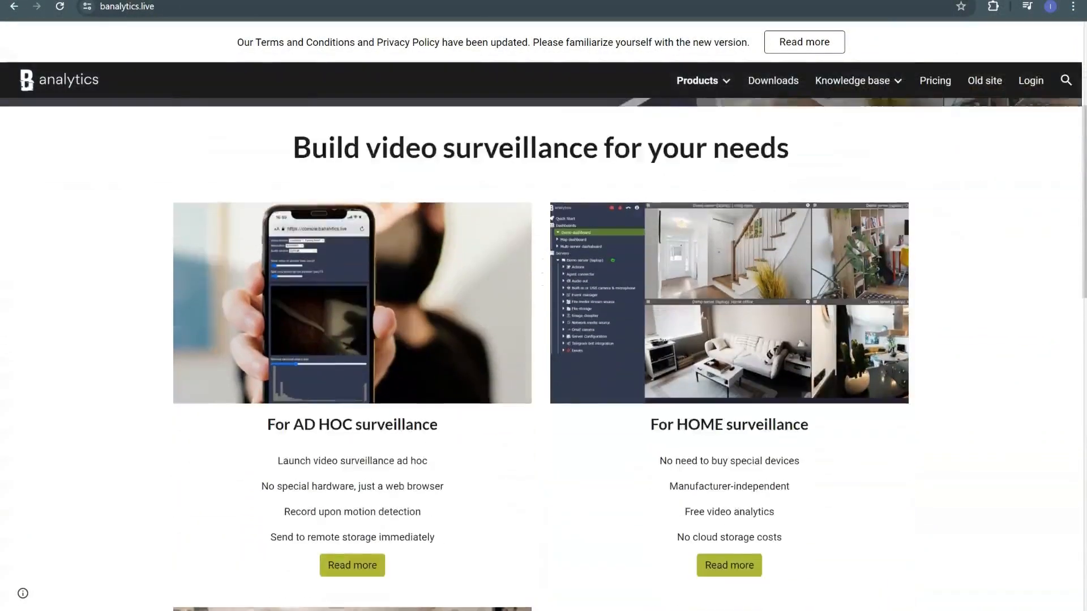
{"action": "scroll", "coordinate": [543, 340], "scroll_direction": "down", "scroll_amount": 5}
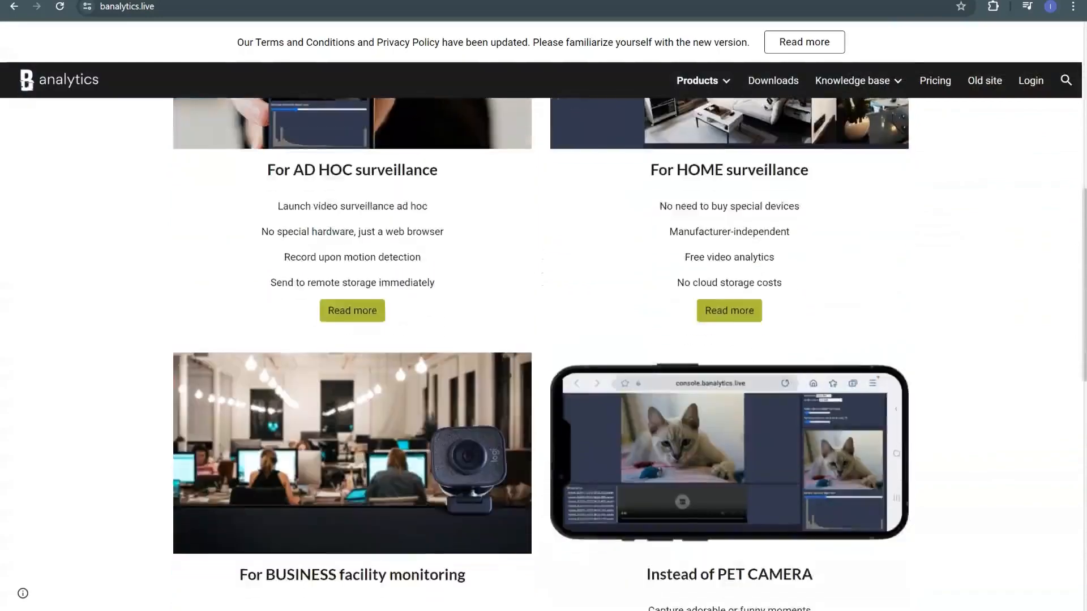
{"action": "scroll", "coordinate": [543, 340], "scroll_direction": "down", "scroll_amount": 4}
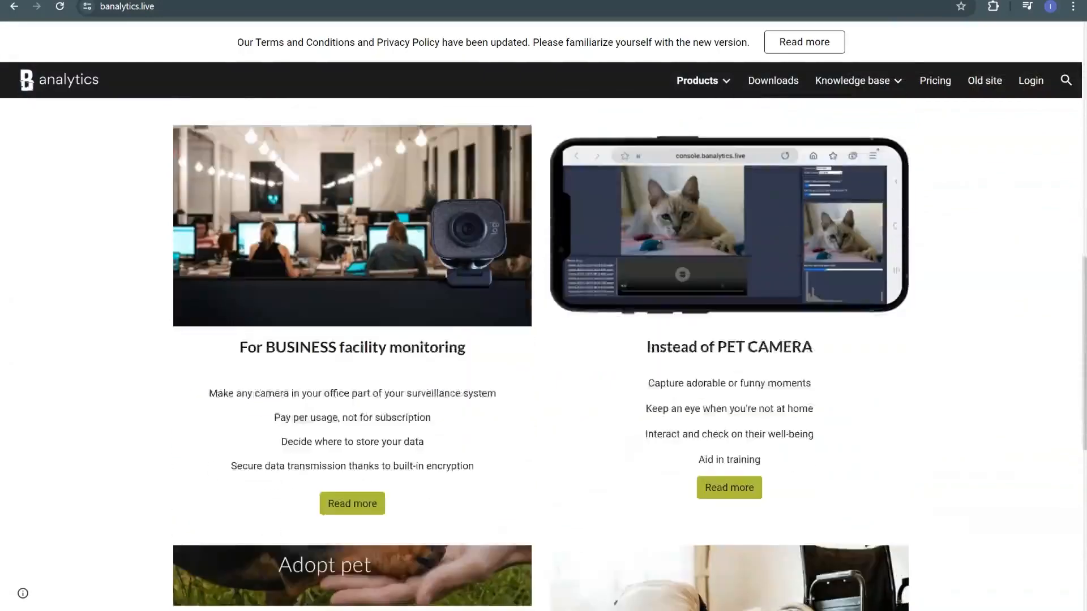
{"action": "scroll", "coordinate": [543, 340], "scroll_direction": "down", "scroll_amount": 3}
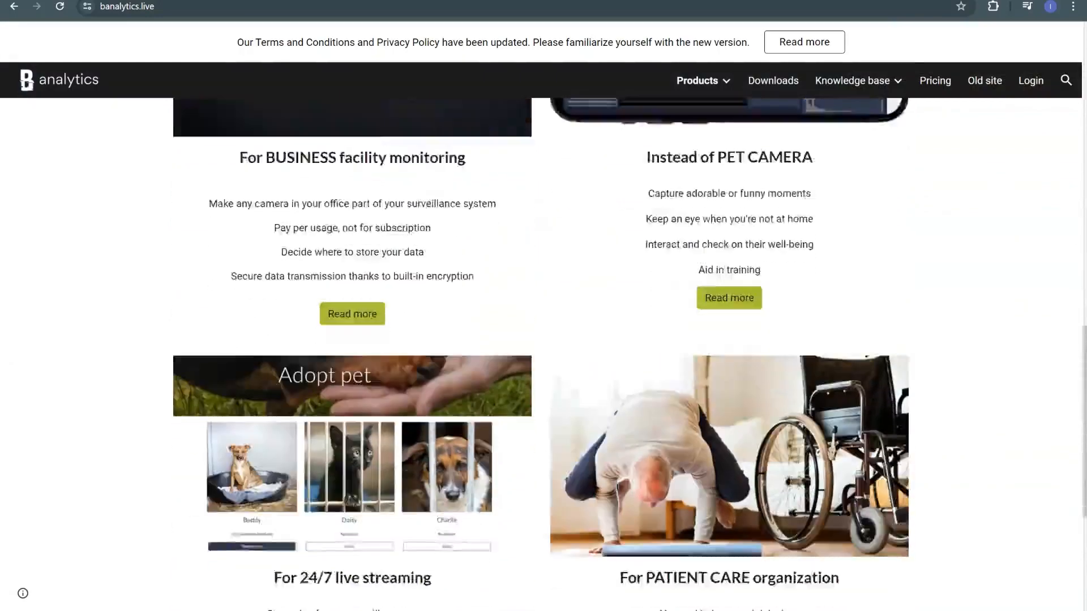
{"action": "scroll", "coordinate": [544, 339], "scroll_direction": "down", "scroll_amount": 5}
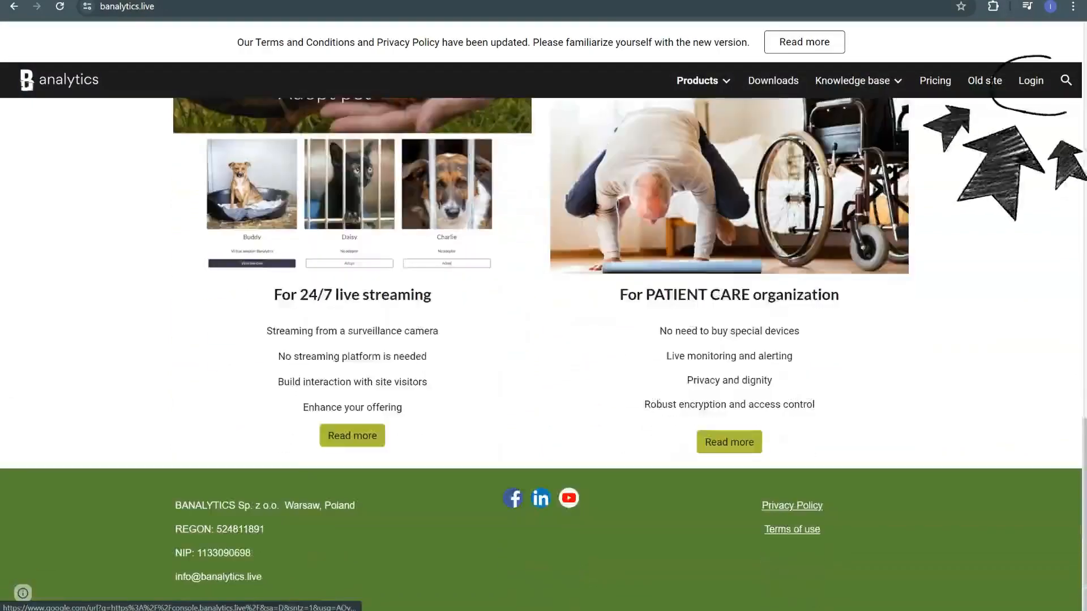
{"action": "left_click", "coordinate": [1031, 81]}
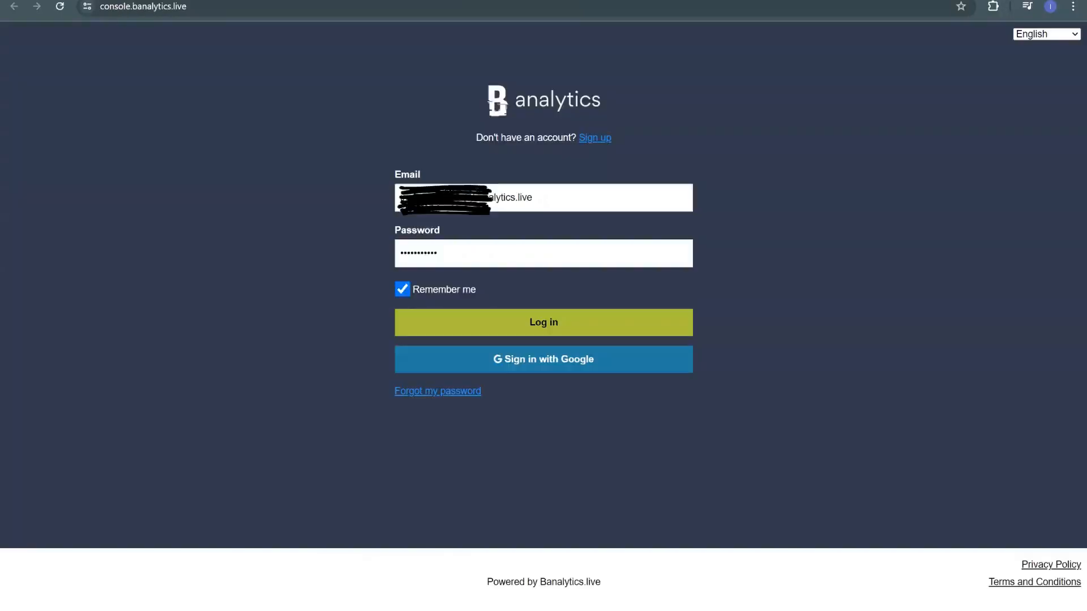
{"action": "left_click", "coordinate": [543, 323]}
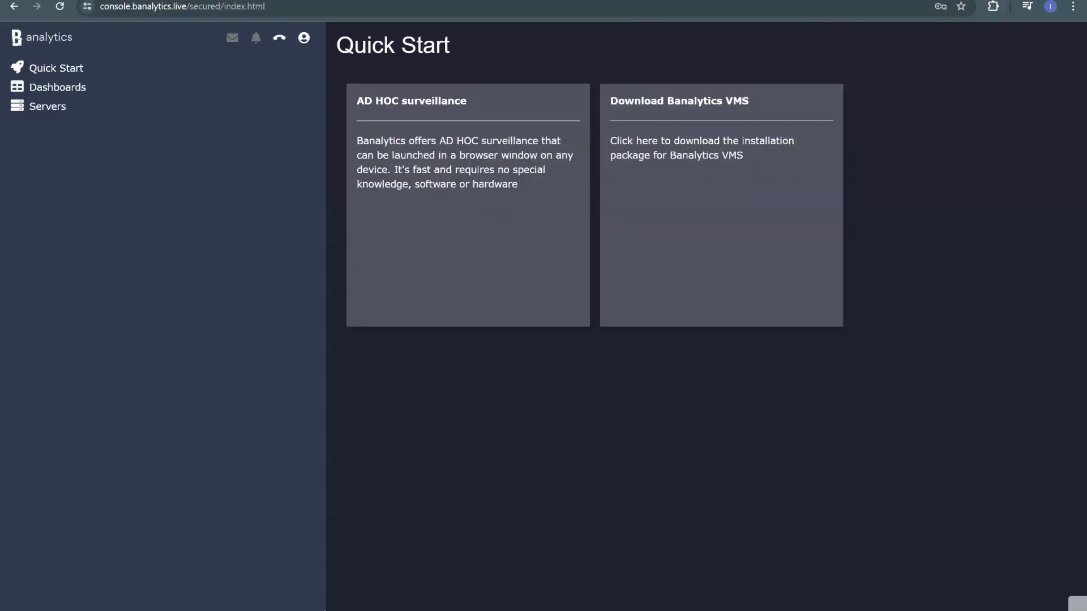
Start a new file storage on the Laptop server with Restart on Failure set to Immediately and the title "Demo file storage"
{"action": "left_click", "coordinate": [48, 106]}
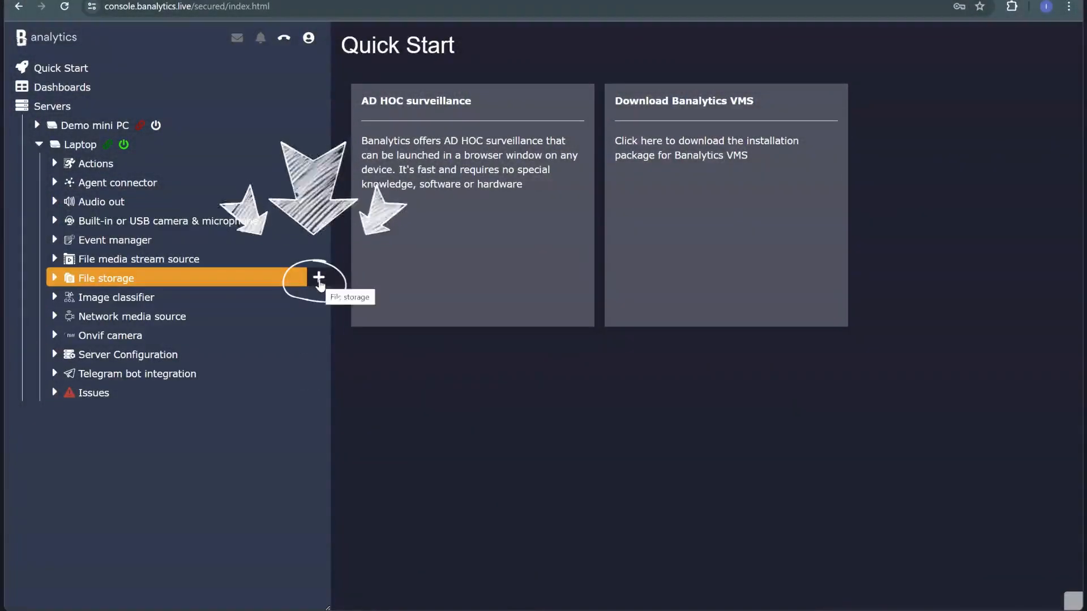
{"action": "left_click", "coordinate": [319, 281]}
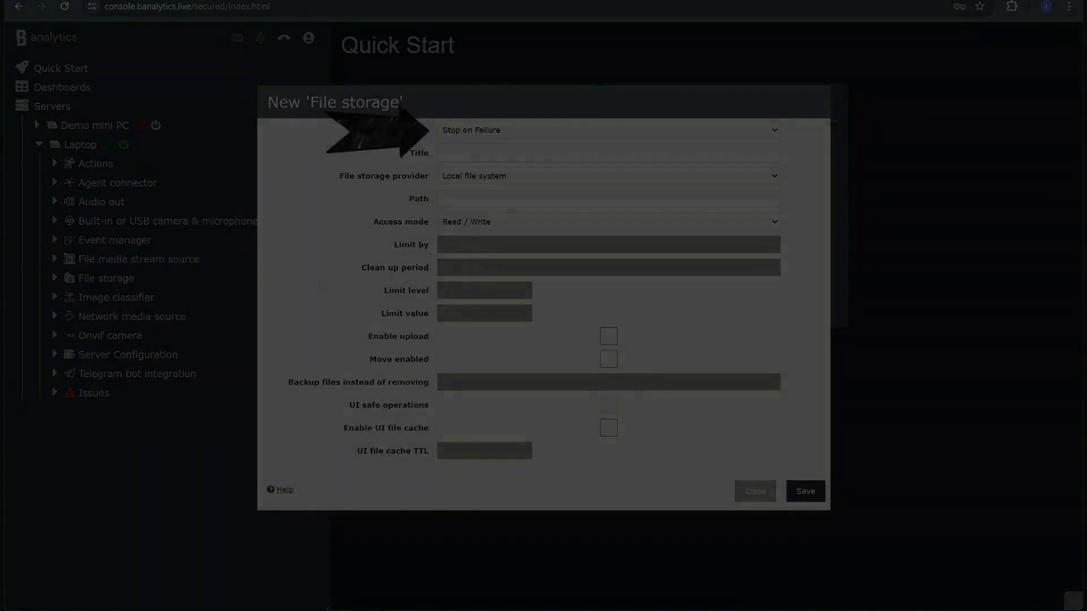
{"action": "left_click", "coordinate": [595, 130]}
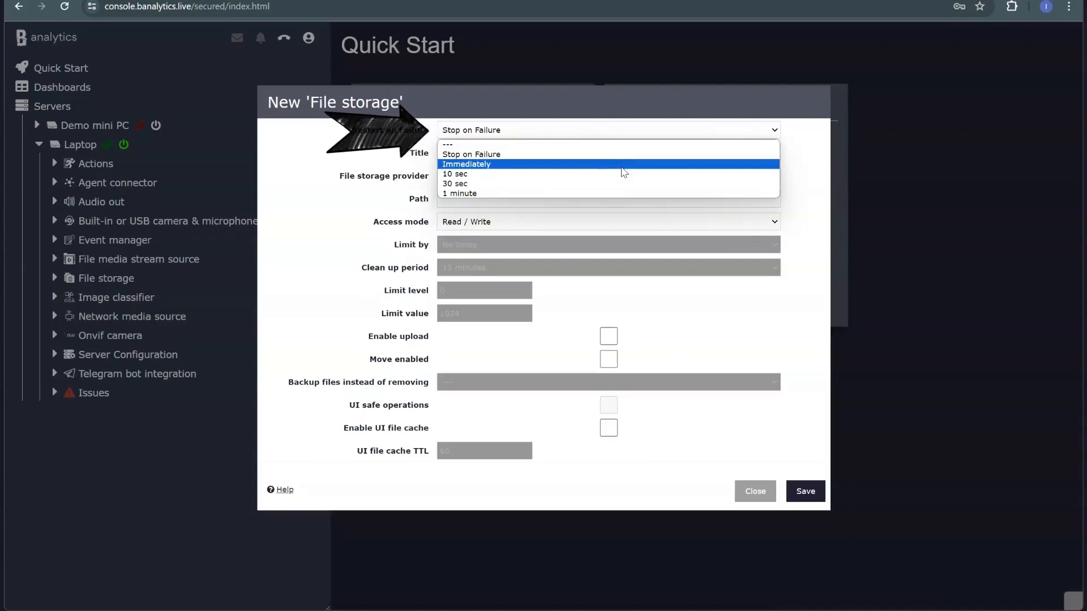
{"action": "left_click", "coordinate": [623, 164]}
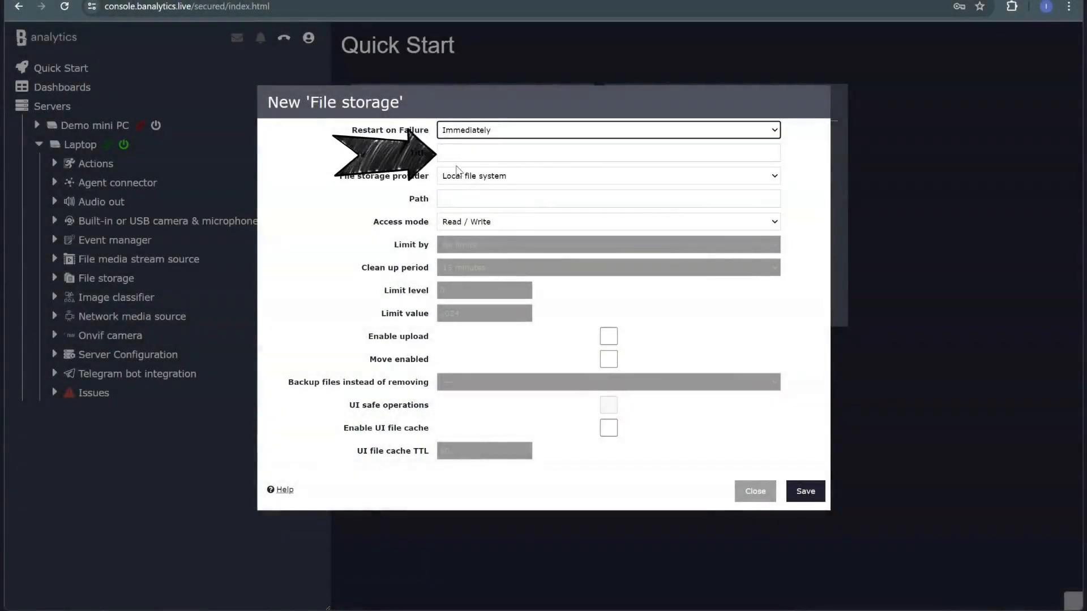
{"action": "left_click", "coordinate": [451, 150]}
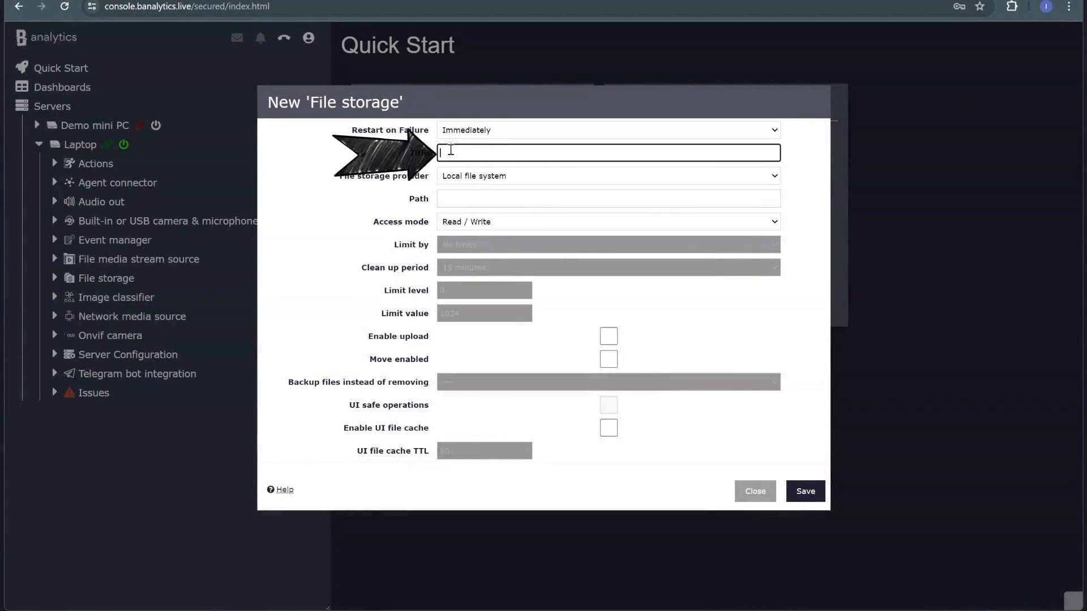
{"action": "type", "text": "Demo file storage"}
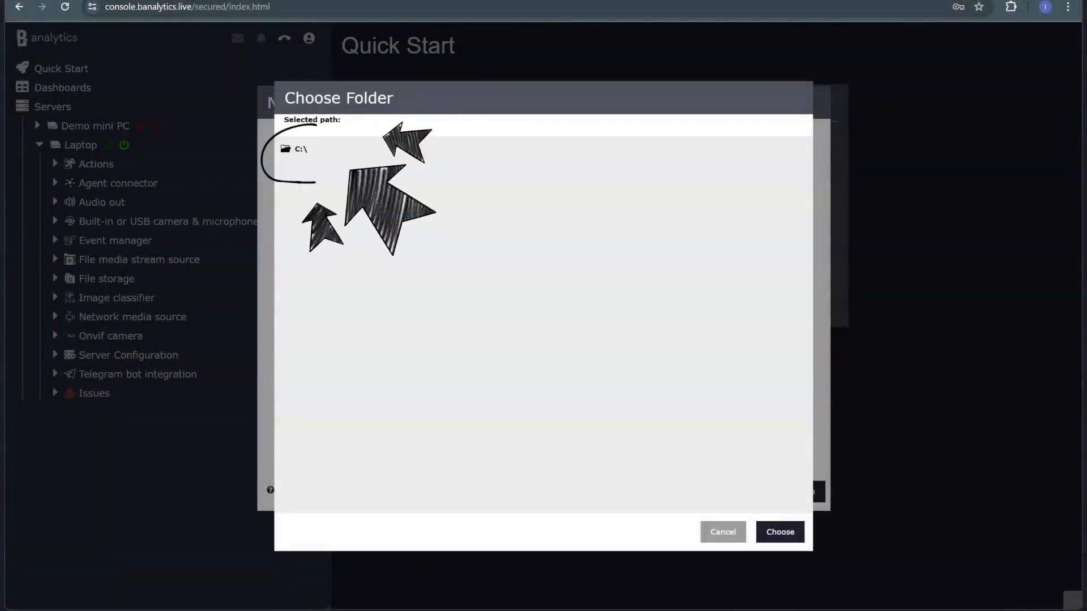
Create a folder named "Demo file storage" on the C:\ drive while choosing the storage path
{"action": "left_click", "coordinate": [300, 150]}
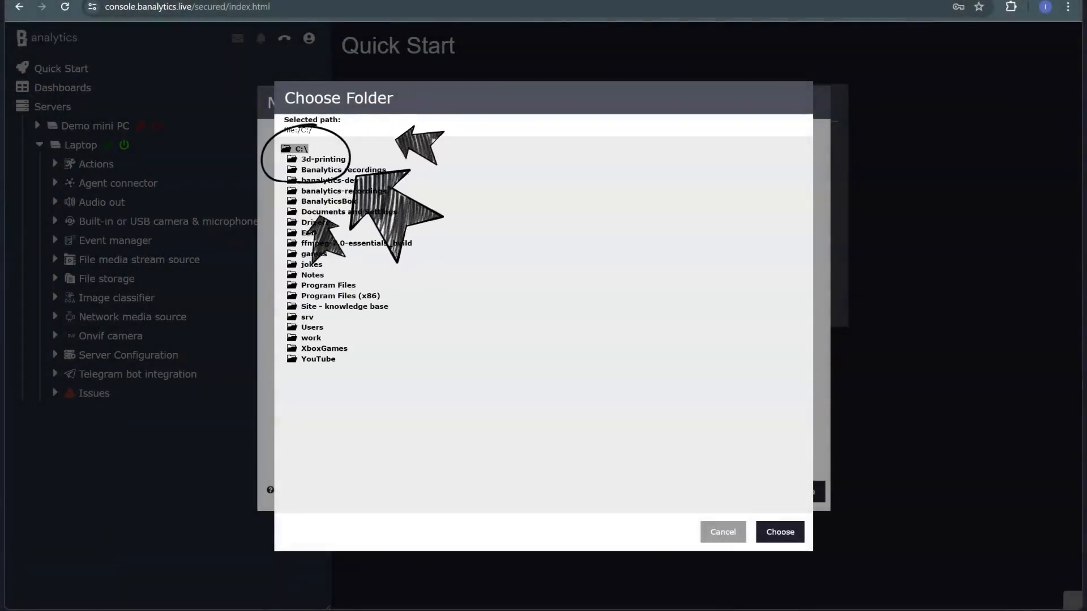
{"action": "right_click", "coordinate": [301, 150]}
{"action": "left_click", "coordinate": [324, 168]}
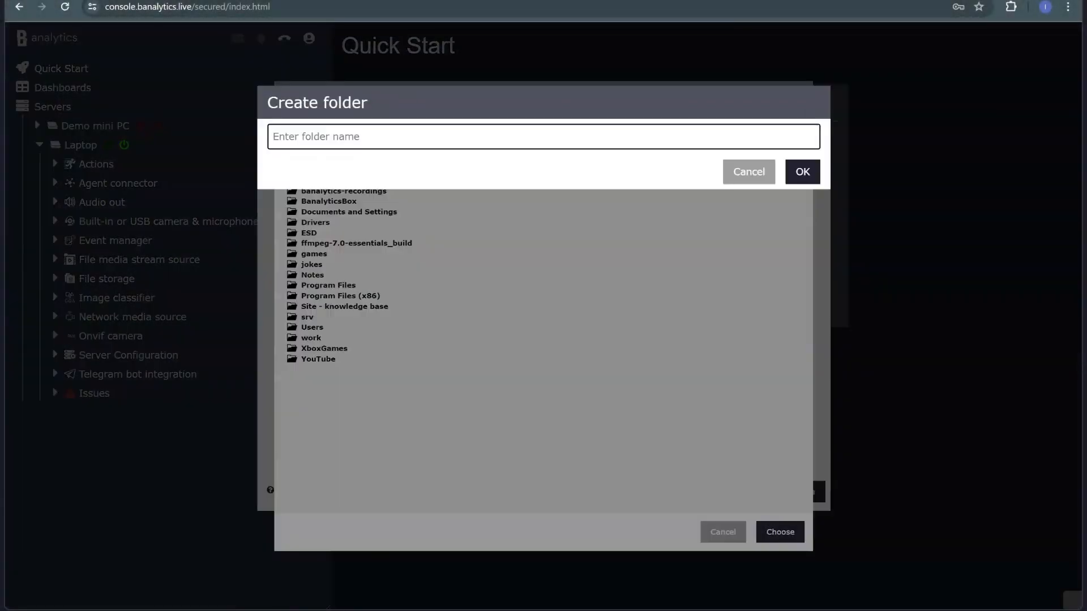
{"action": "type", "text": "Demo file storage"}
{"action": "left_click", "coordinate": [803, 172]}
Create a "Motion recordings" subfolder inside Demo file storage and choose it as the storage path
{"action": "left_click", "coordinate": [336, 212]}
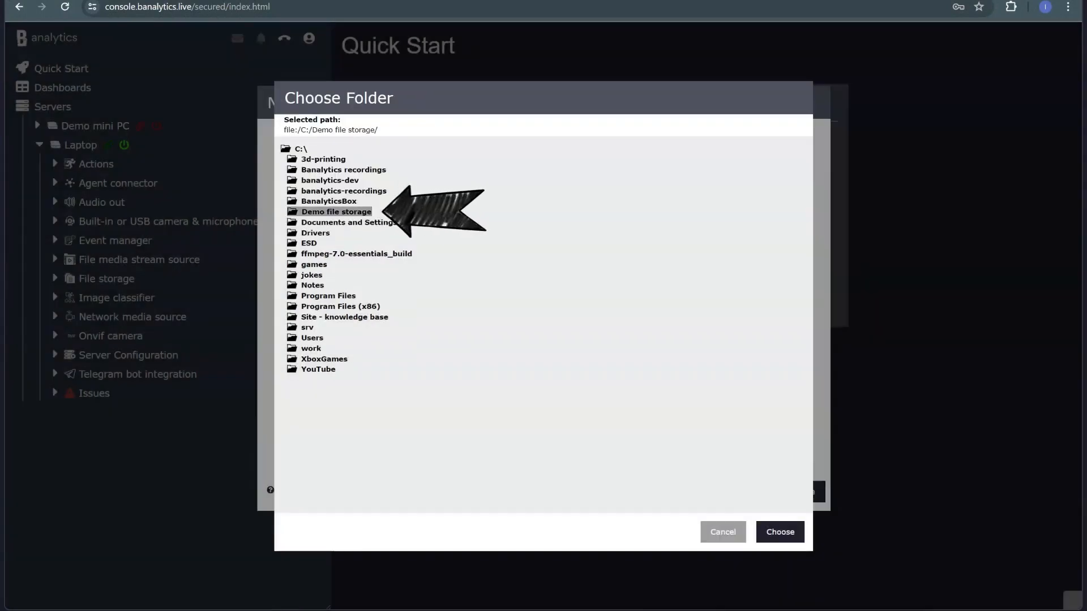
{"action": "right_click", "coordinate": [336, 212]}
{"action": "left_click", "coordinate": [303, 231]}
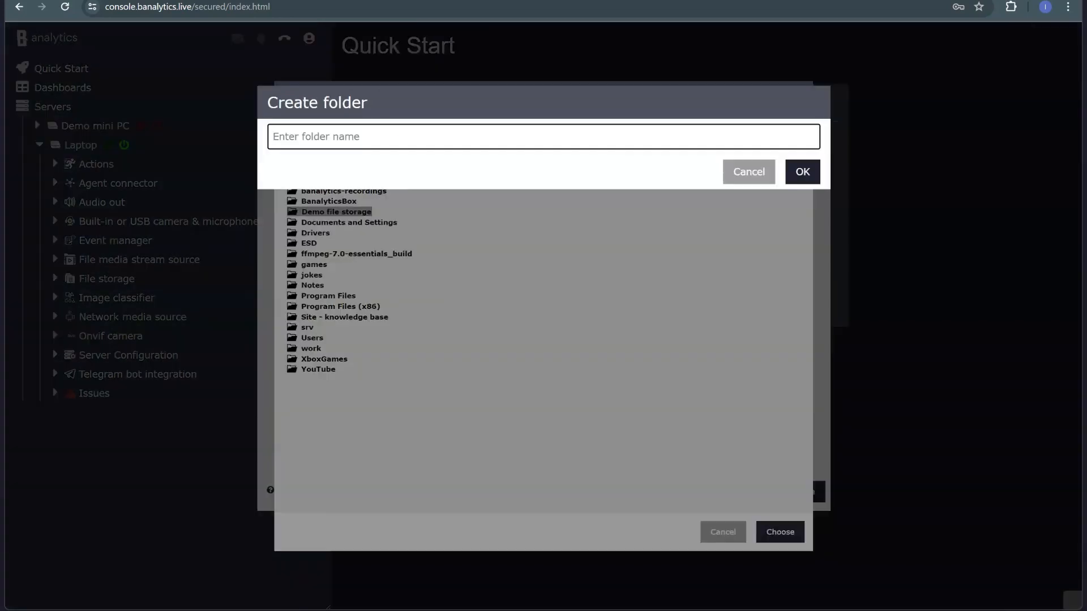
{"action": "type", "text": "Motion recordings"}
{"action": "key", "text": "Return"}
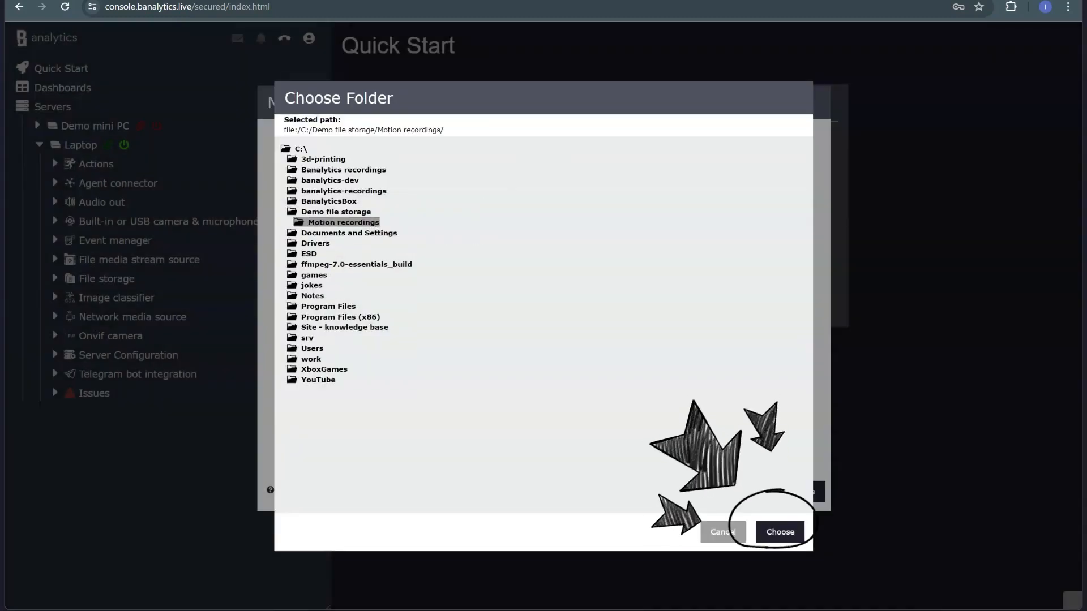
{"action": "left_click", "coordinate": [780, 533]}
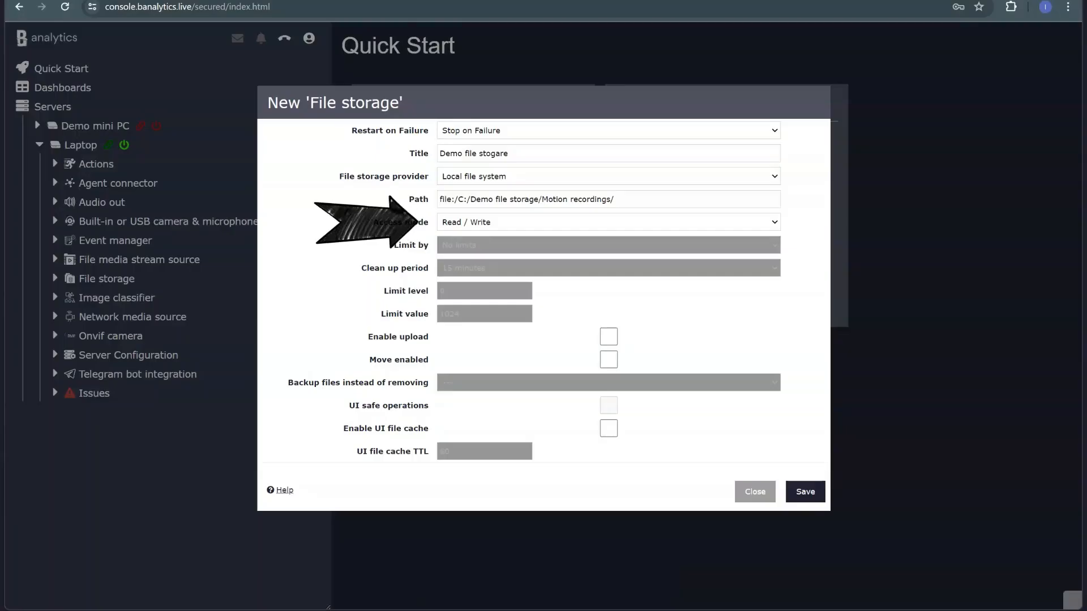
Set the access mode to Read / Write / Delete and limit the storage by total size (MB)
{"action": "left_click", "coordinate": [608, 223]}
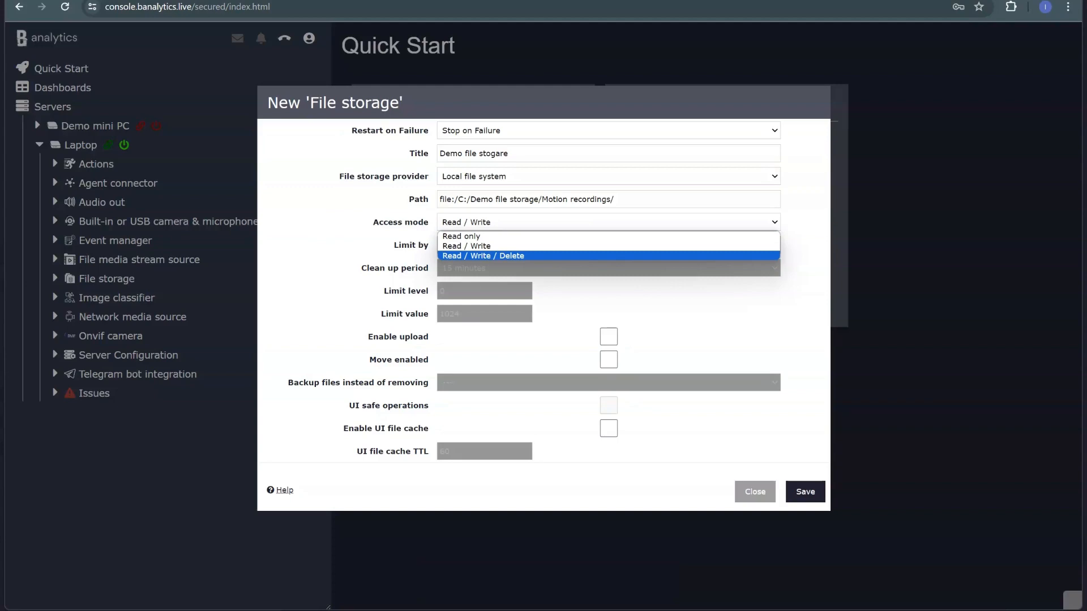
{"action": "key", "text": "Return"}
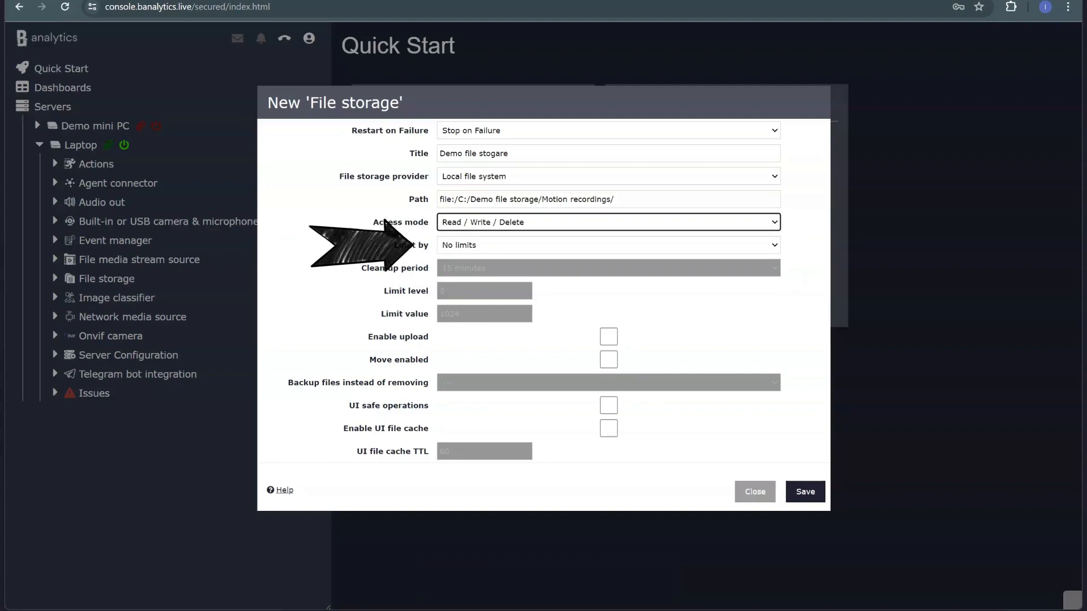
{"action": "left_click", "coordinate": [608, 245]}
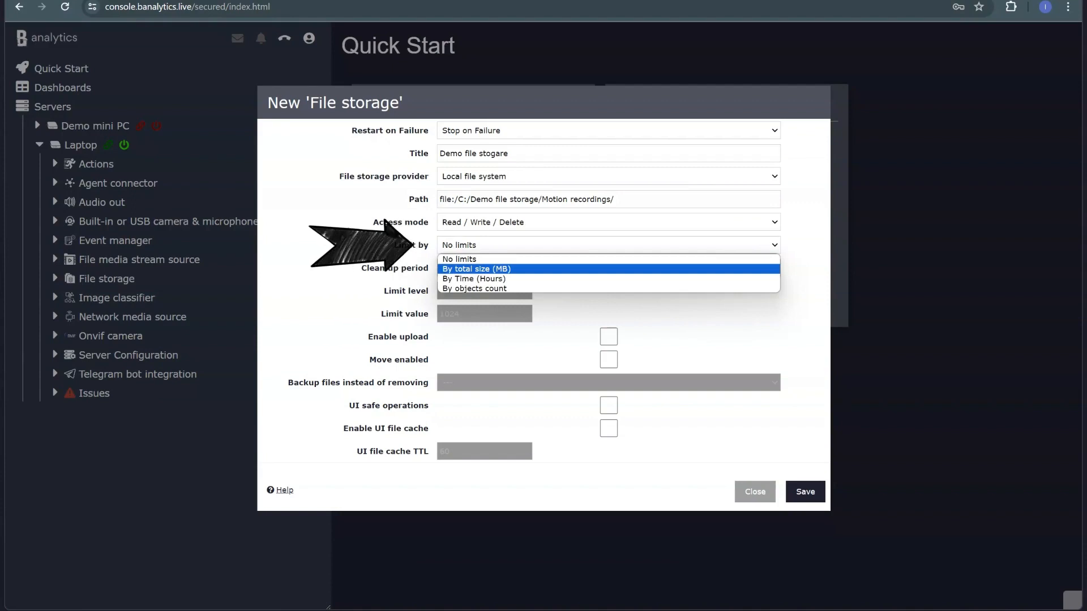
{"action": "left_click", "coordinate": [477, 269]}
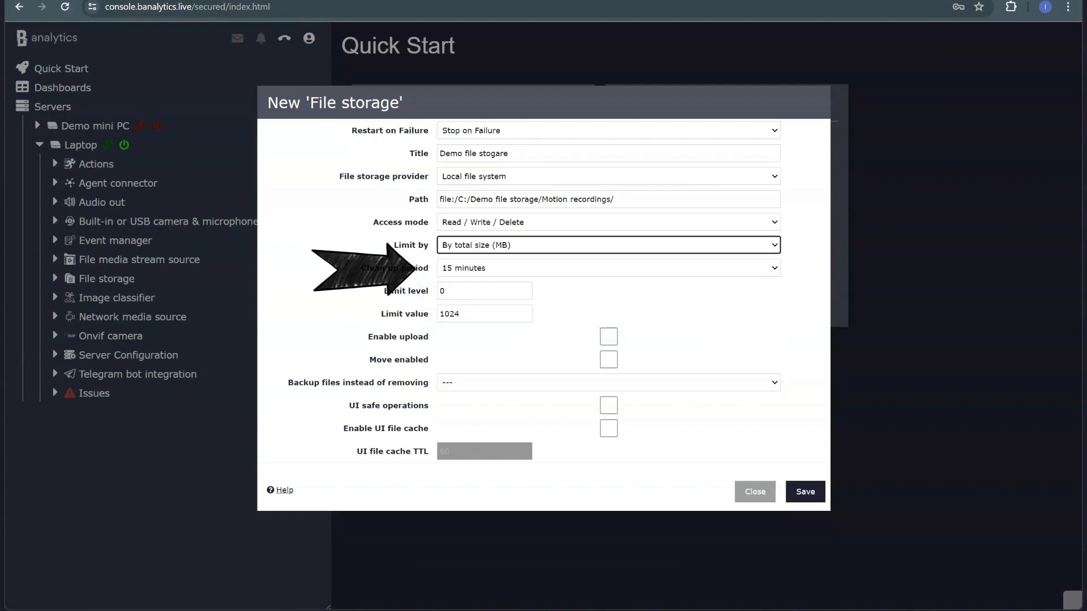
Set the storage's clean up period to 1 hour and its limit level to 1
{"action": "left_click", "coordinate": [482, 269]}
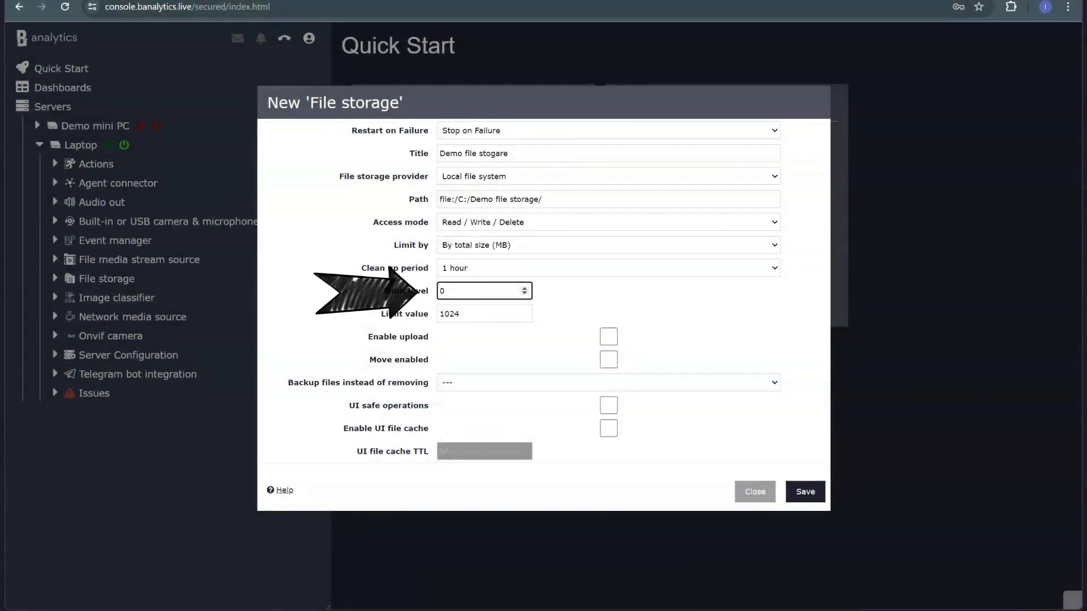
{"action": "left_click", "coordinate": [525, 289]}
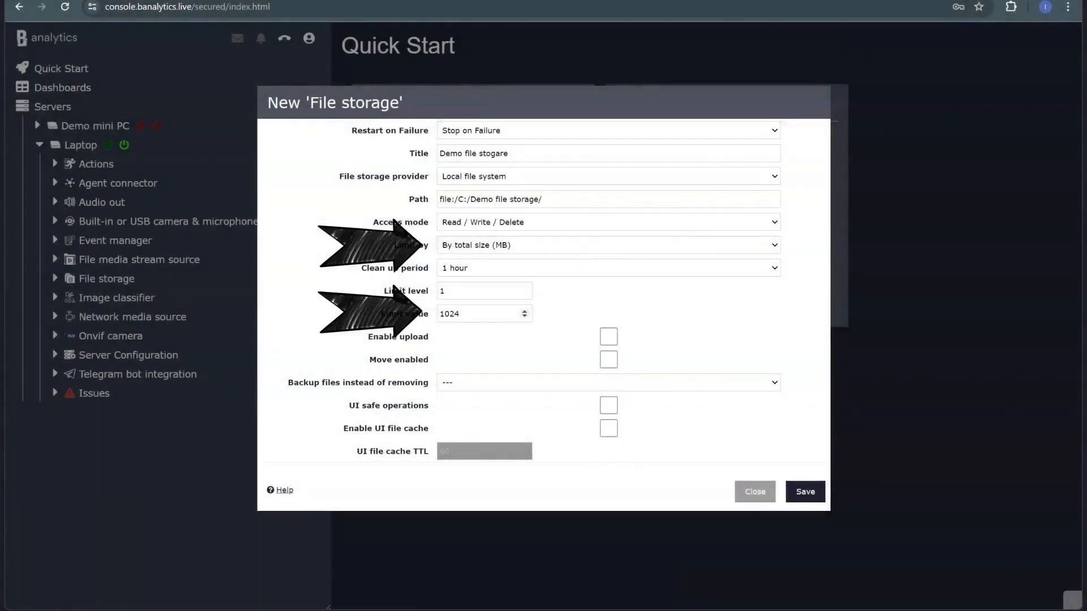
{"action": "left_click", "coordinate": [480, 315]}
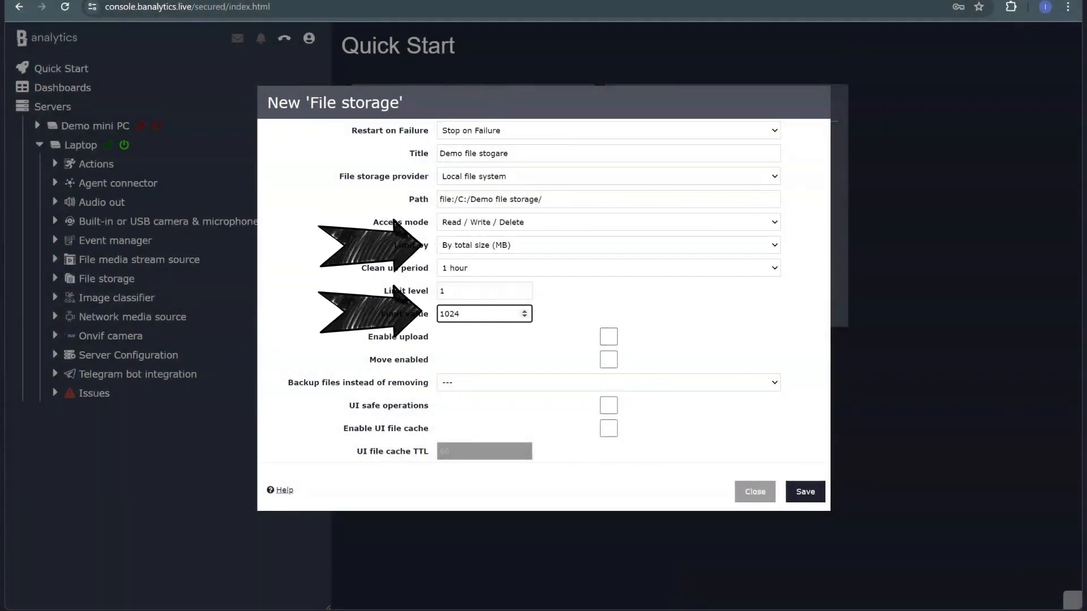
Limit the storage by time (hours) with a limit value of 24, and back up removed files to Motion recording - Laptop
{"action": "left_click", "coordinate": [493, 245]}
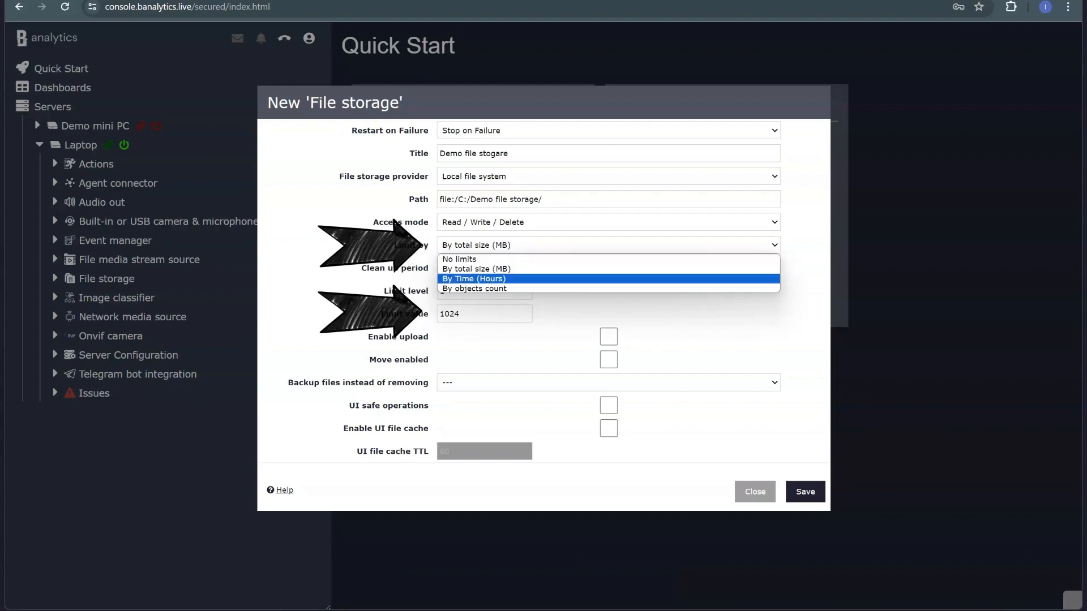
{"action": "key", "text": "Return"}
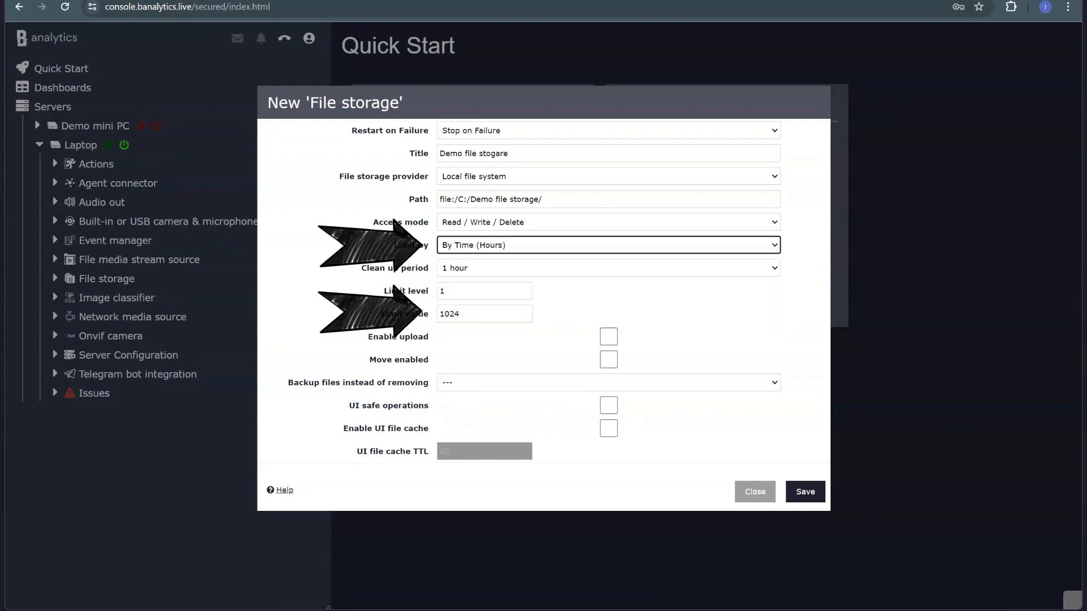
{"action": "key", "text": "Tab"}
{"action": "key", "text": "Tab"}
{"action": "key", "text": "Tab"}
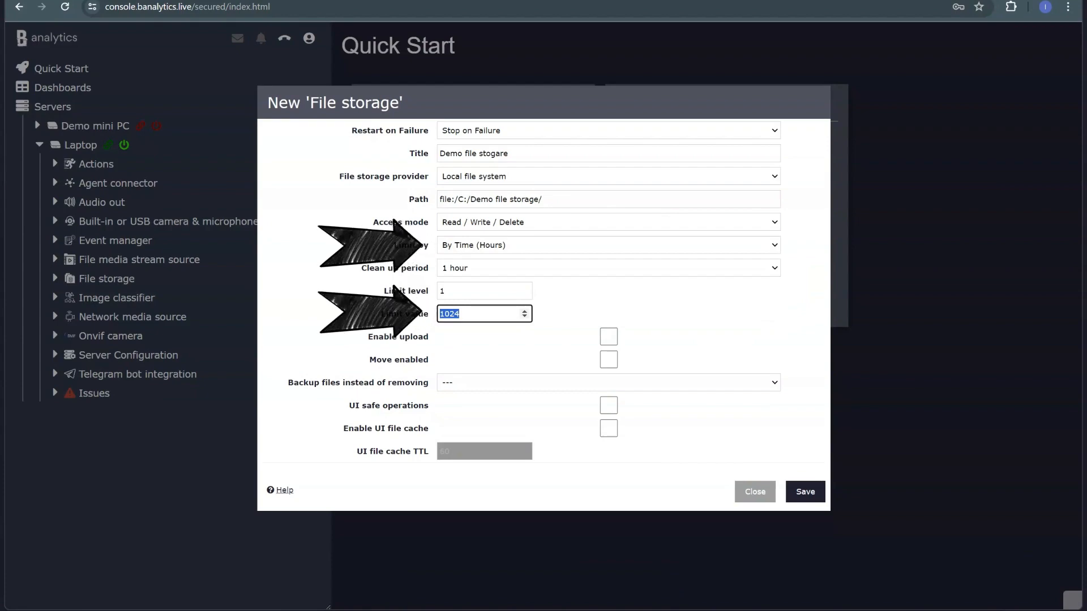
{"action": "type", "text": "24"}
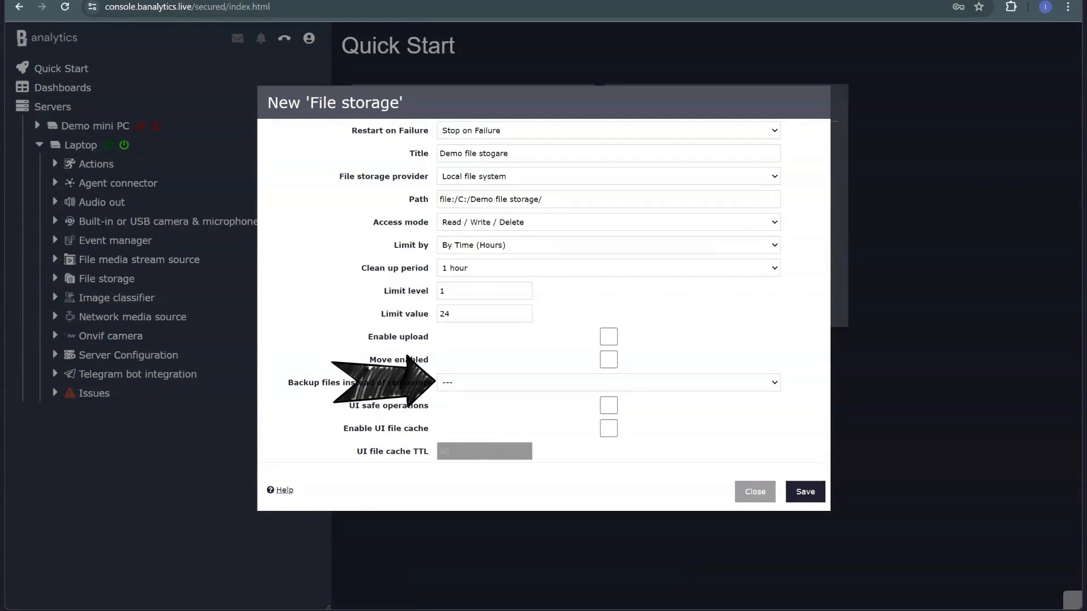
{"action": "left_click", "coordinate": [609, 383]}
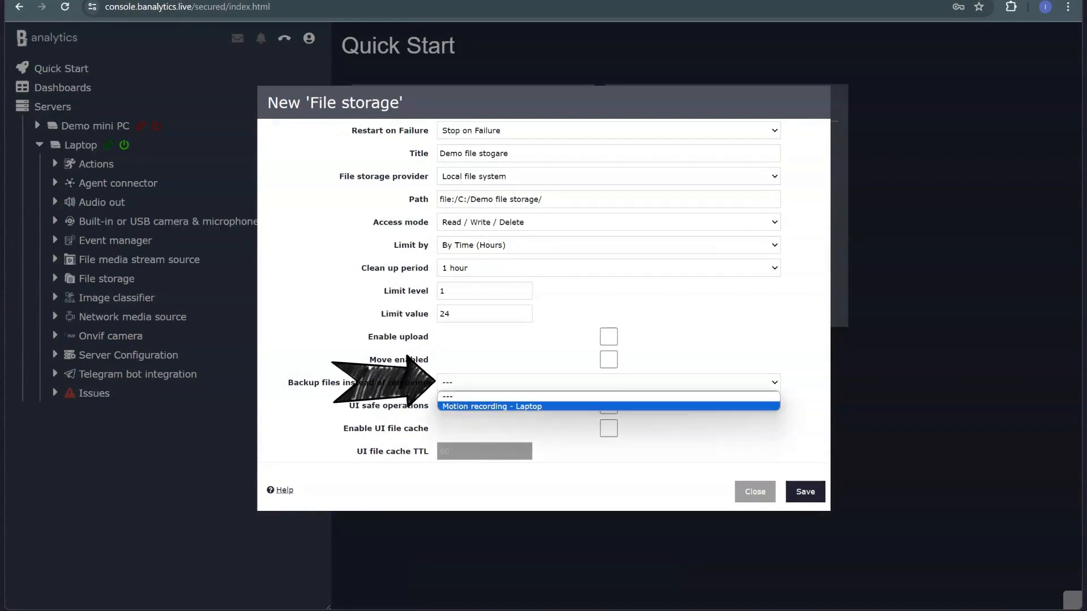
{"action": "key", "text": "Return"}
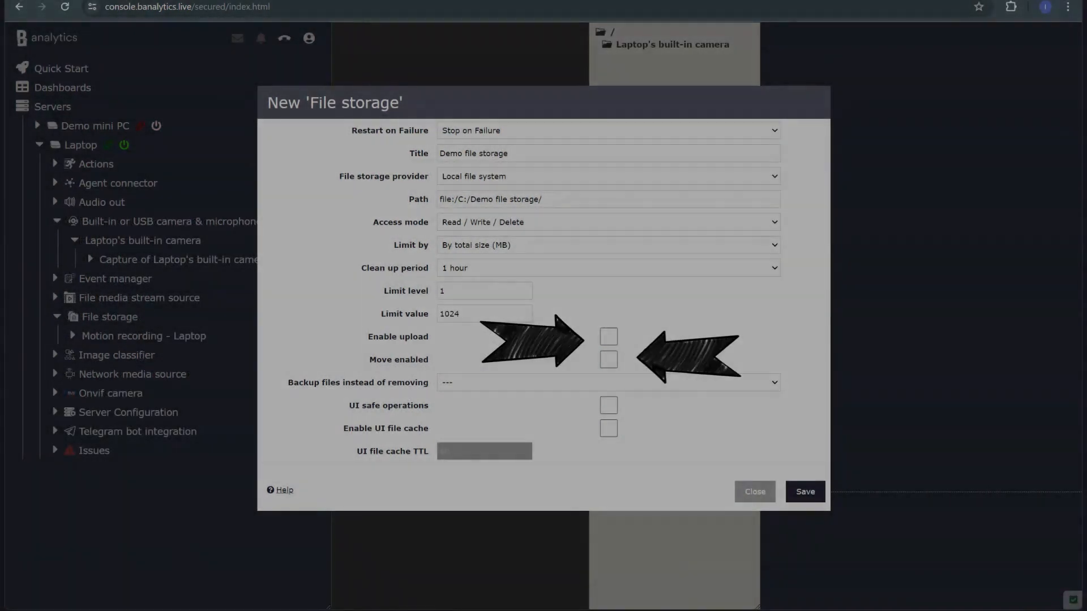
Enable both upload and move for the Demo file storage and save it
{"action": "left_click", "coordinate": [484, 291]}
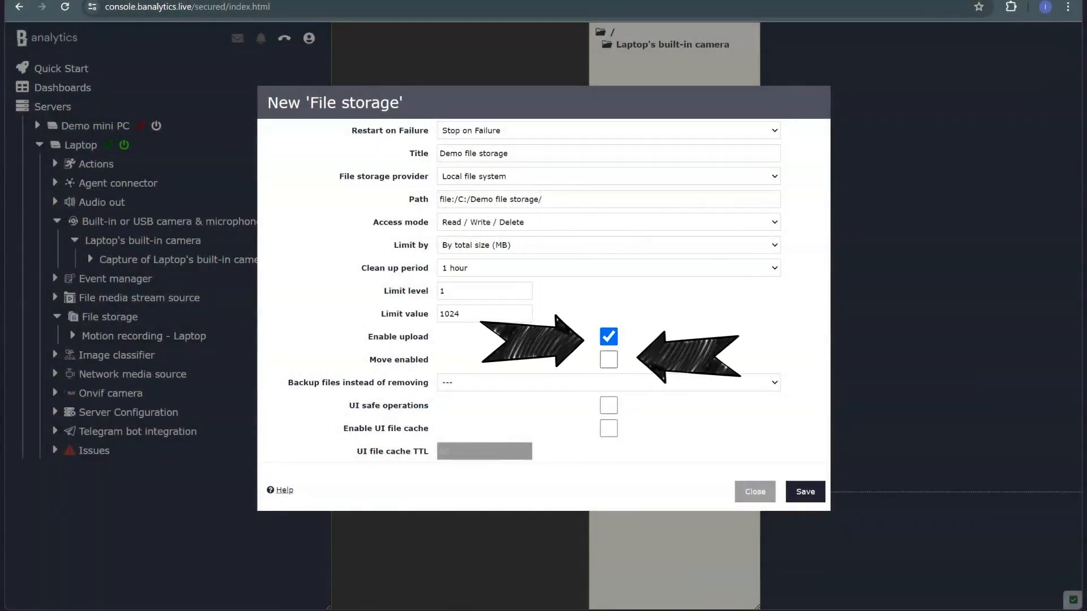
{"action": "left_click", "coordinate": [608, 359]}
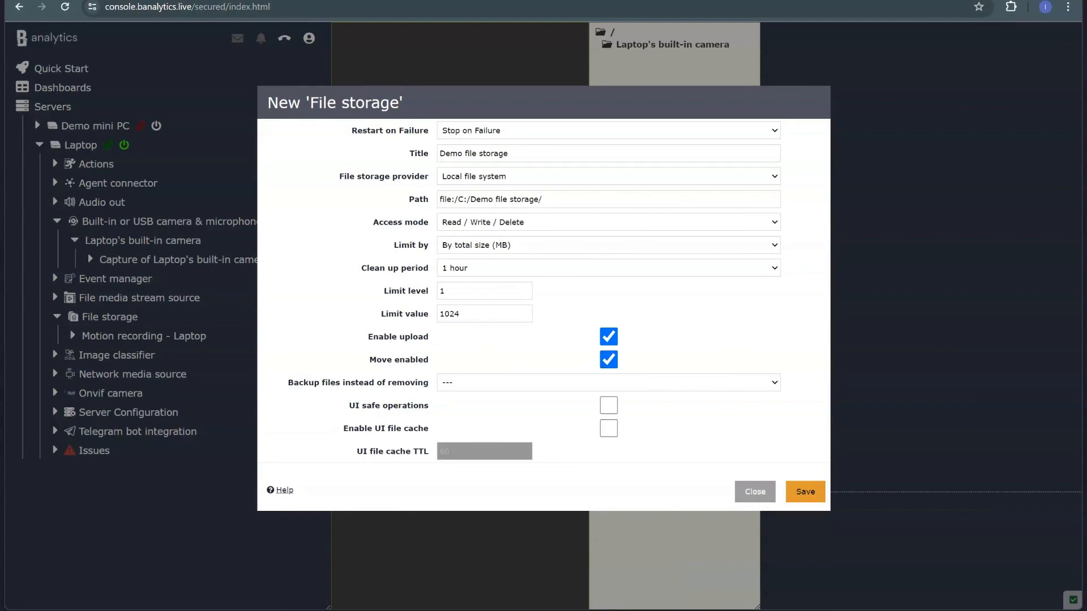
{"action": "left_click", "coordinate": [805, 493]}
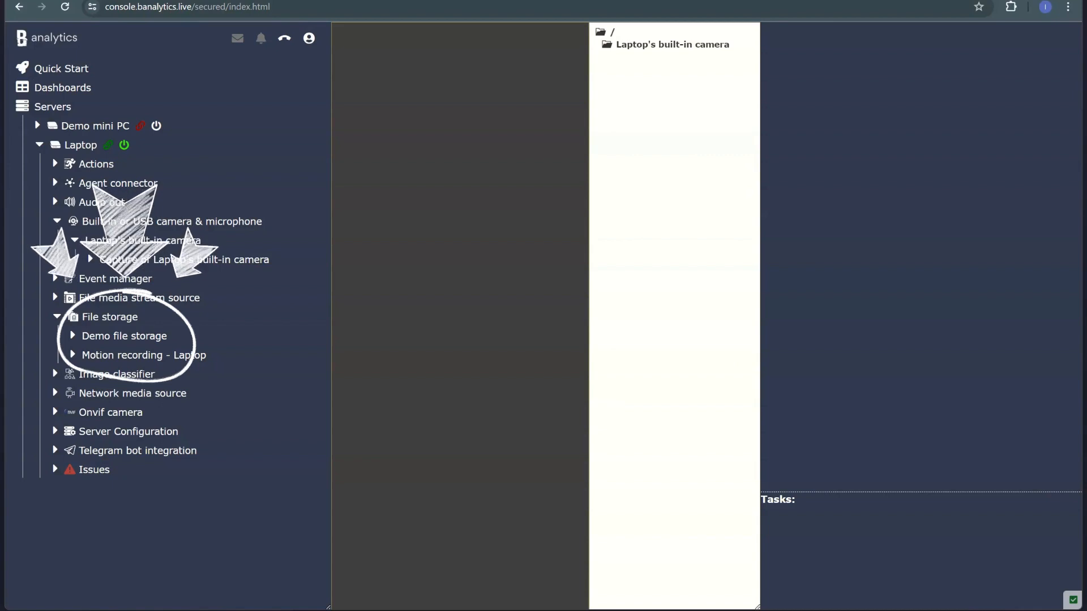
{"action": "left_click", "coordinate": [672, 45]}
{"action": "right_click", "coordinate": [613, 44]}
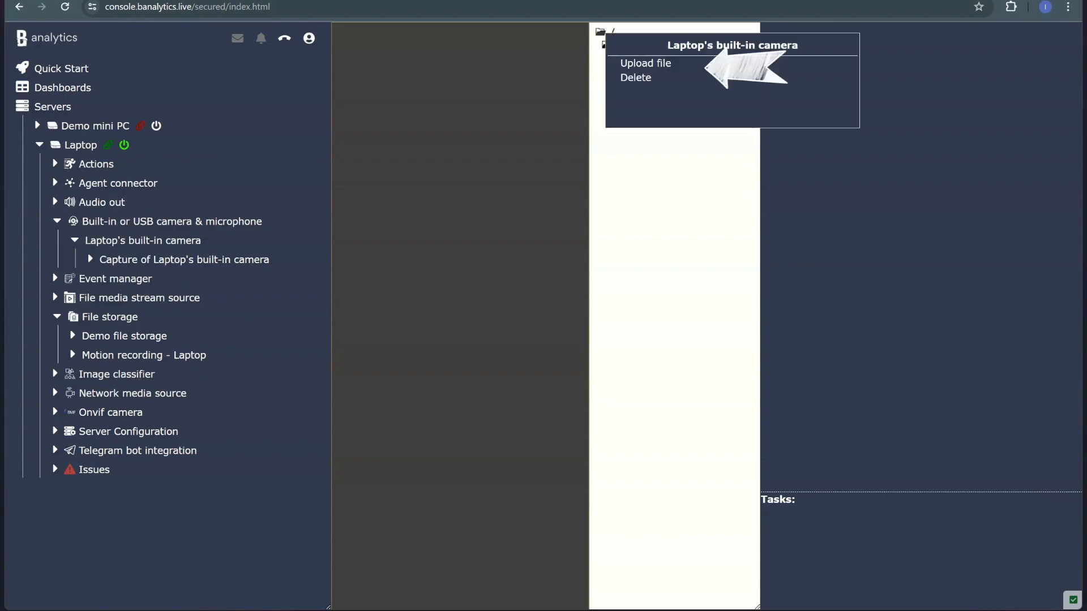
{"action": "left_click", "coordinate": [645, 63]}
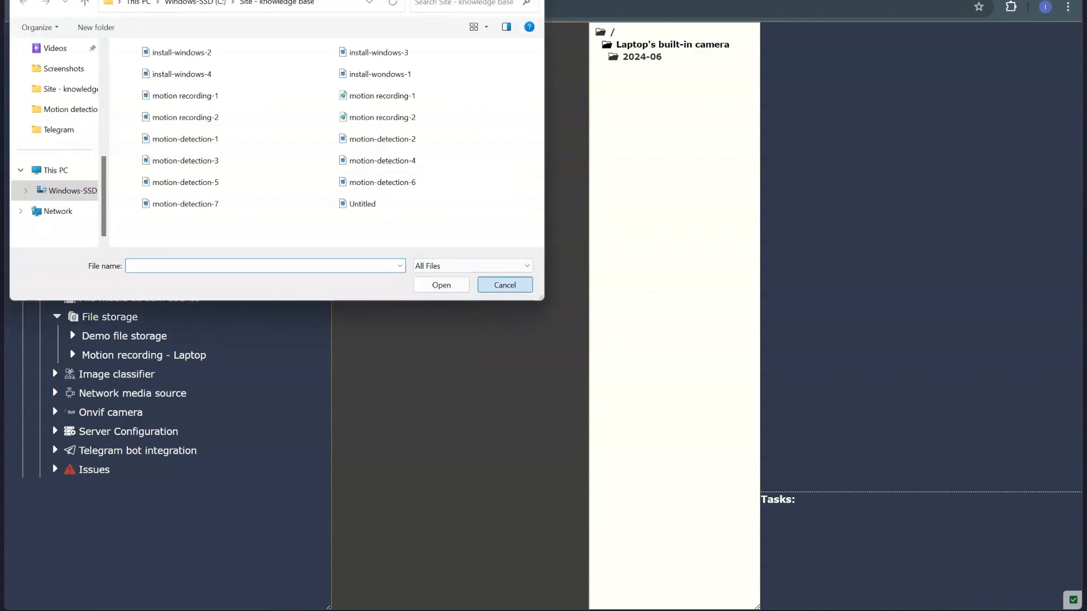
{"action": "left_click", "coordinate": [505, 284]}
In the built-in camera's 2024-06/03/21 folder, select several recordings and move 31-59.mp4 to folder 21, confirming the move
{"action": "left_click", "coordinate": [647, 58]}
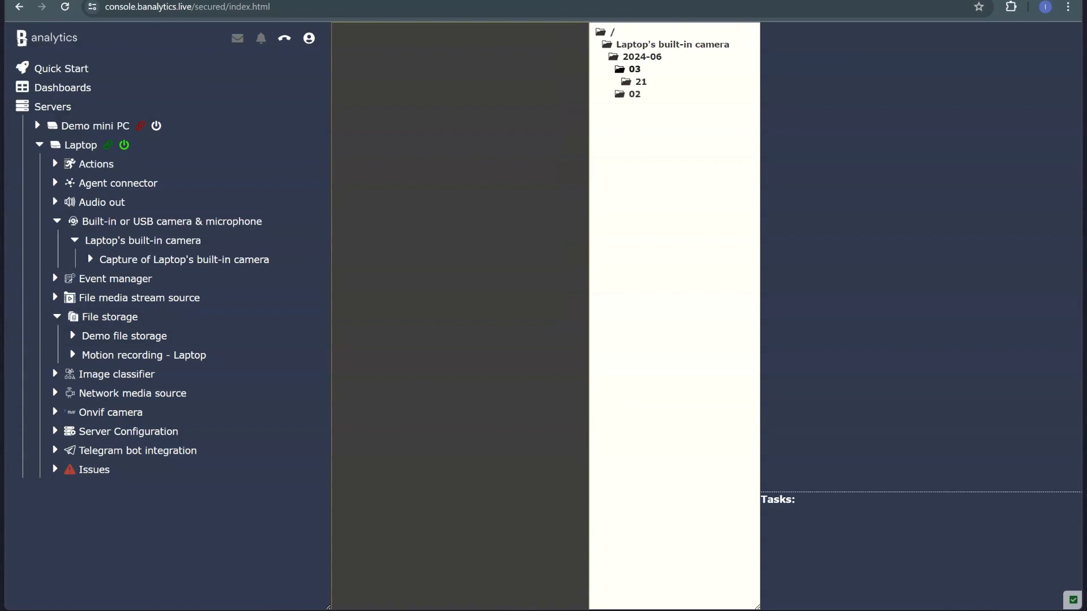
{"action": "left_click", "coordinate": [640, 82]}
{"action": "left_click_drag", "start_coordinate": [651, 106], "coordinate": [642, 71]}
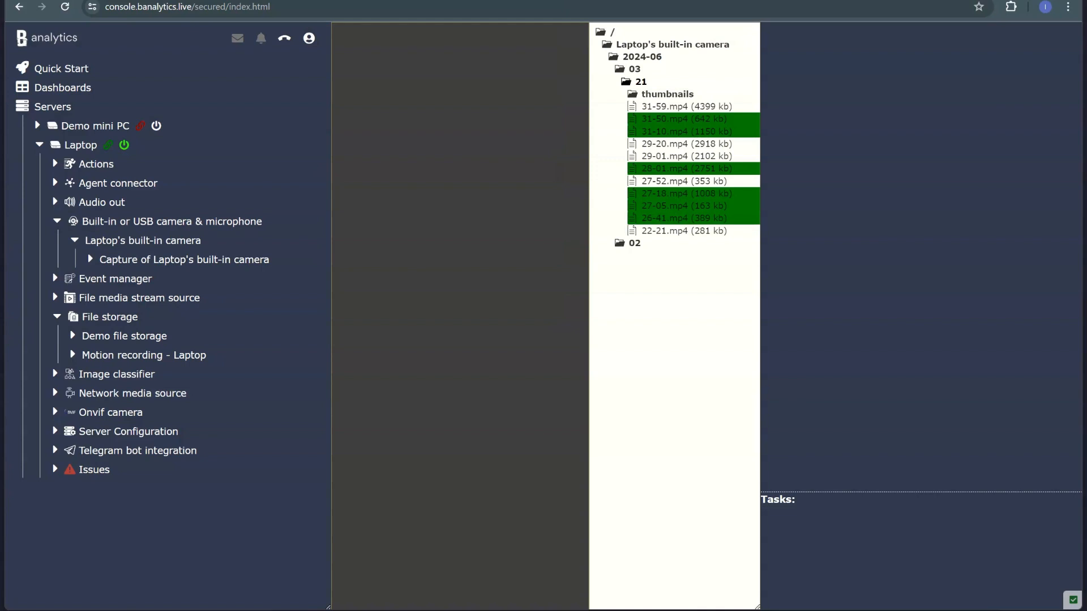
{"action": "left_click_drag", "start_coordinate": [657, 107], "coordinate": [640, 83]}
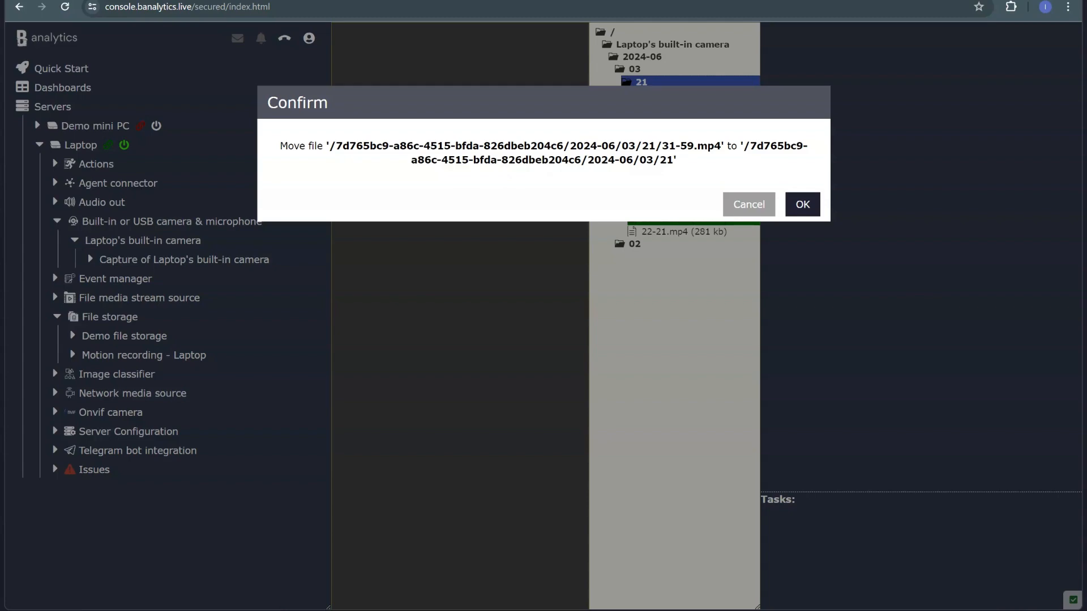
{"action": "key", "text": "Return"}
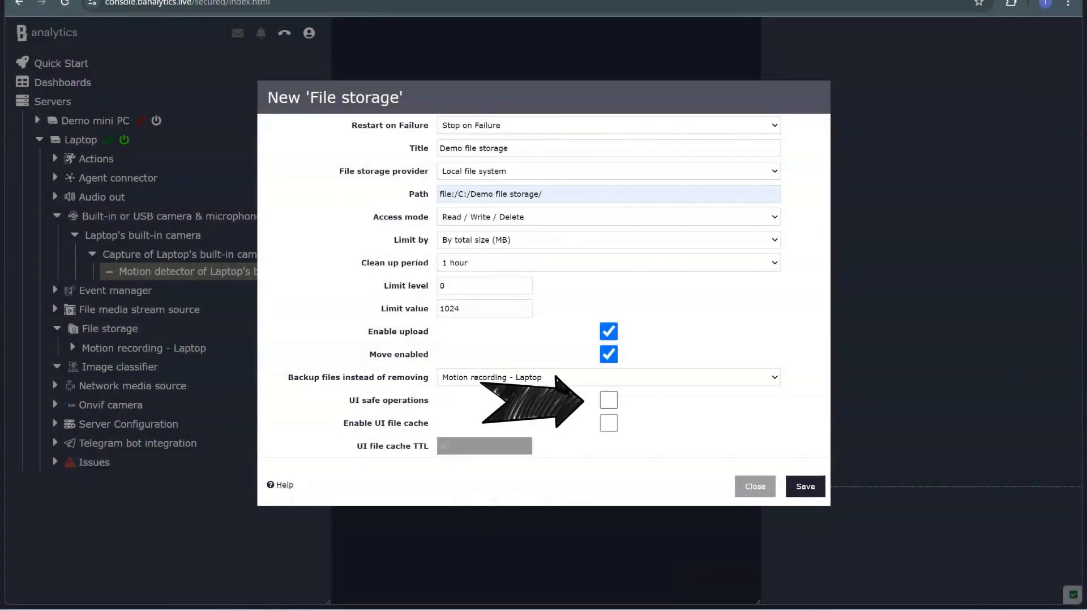
Enable UI safe operations and the UI file cache for the new Demo file storage, and save it
{"action": "left_click", "coordinate": [609, 400]}
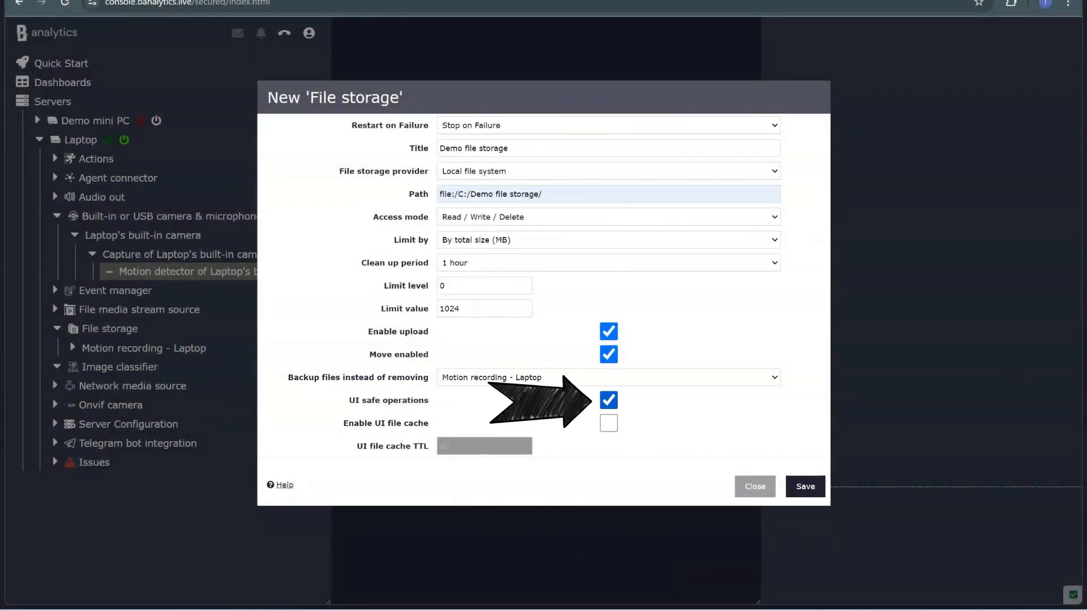
{"action": "left_click", "coordinate": [609, 424]}
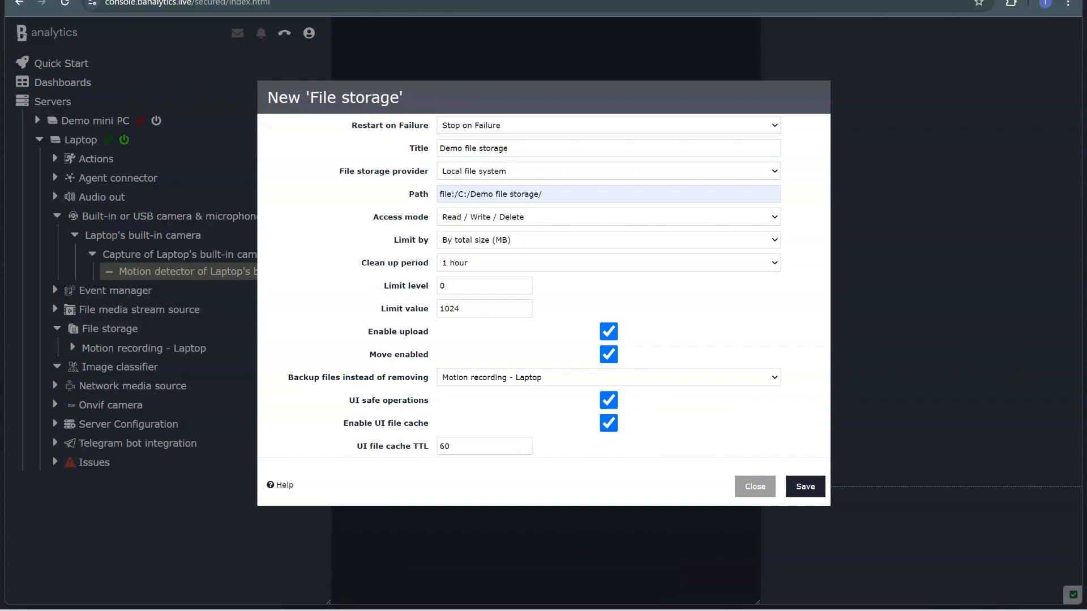
{"action": "left_click", "coordinate": [806, 487]}
{"action": "left_click", "coordinate": [805, 487]}
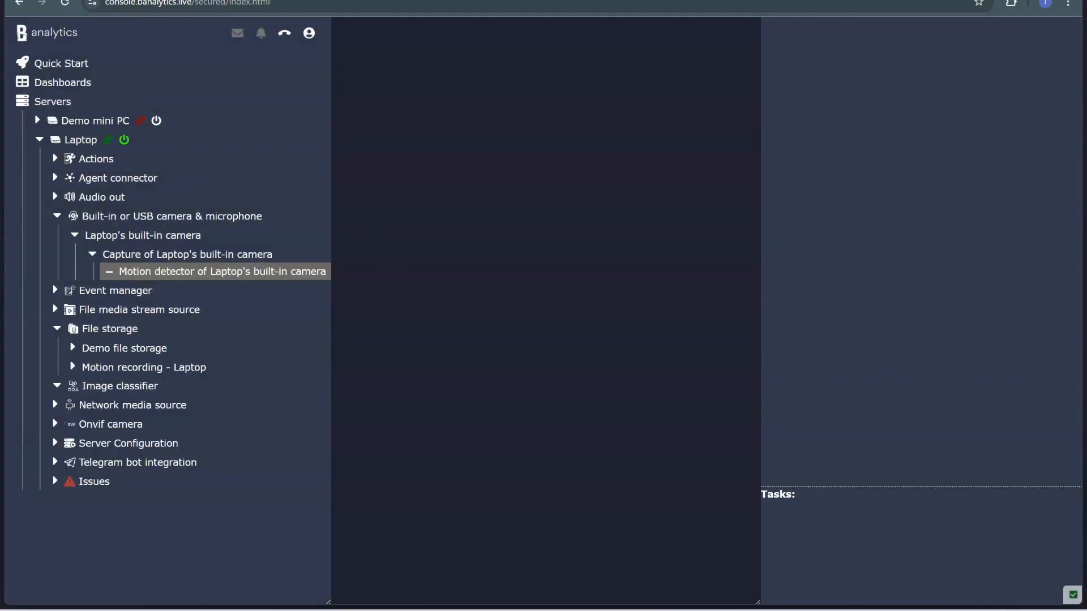
Add a Motion recording task to Capture of Laptop's built-in camera with Demo file storage as the target file storage, and save it
{"action": "left_click", "coordinate": [144, 367]}
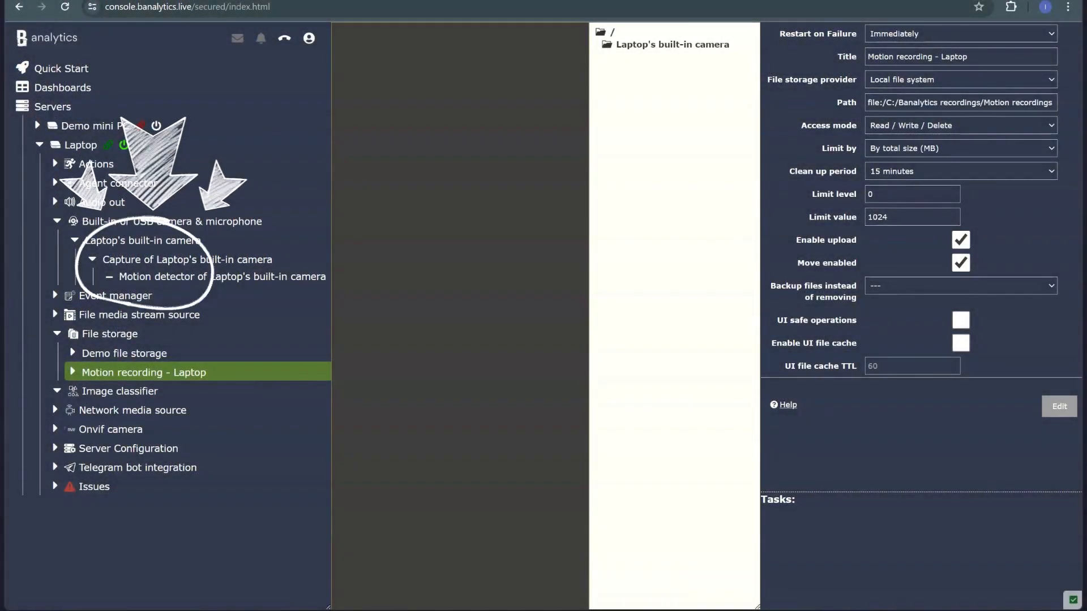
{"action": "left_click", "coordinate": [187, 259]}
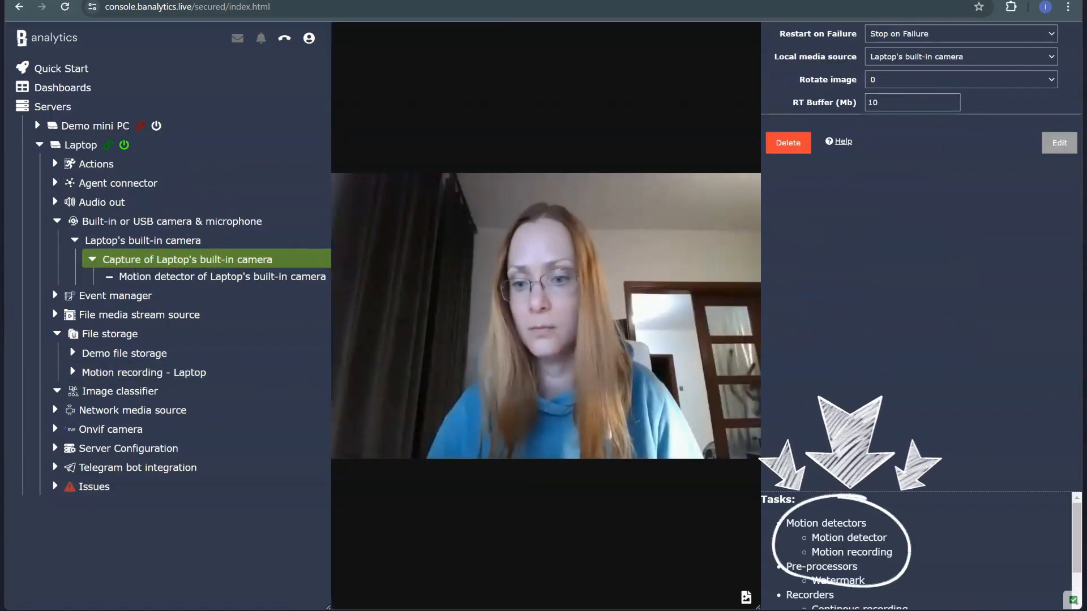
{"action": "left_click", "coordinate": [851, 552]}
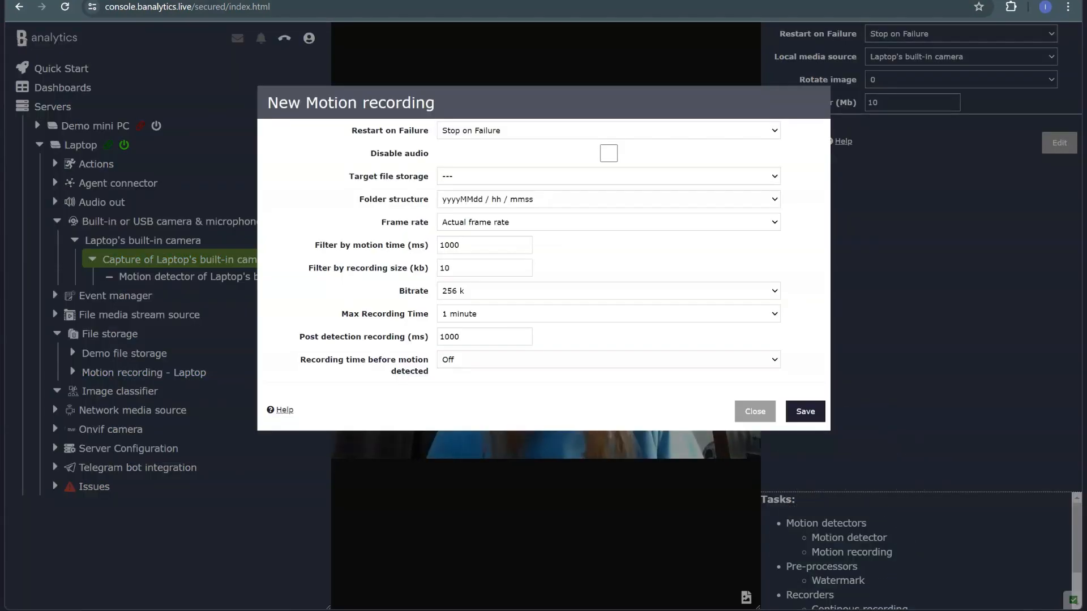
{"action": "left_click", "coordinate": [609, 176]}
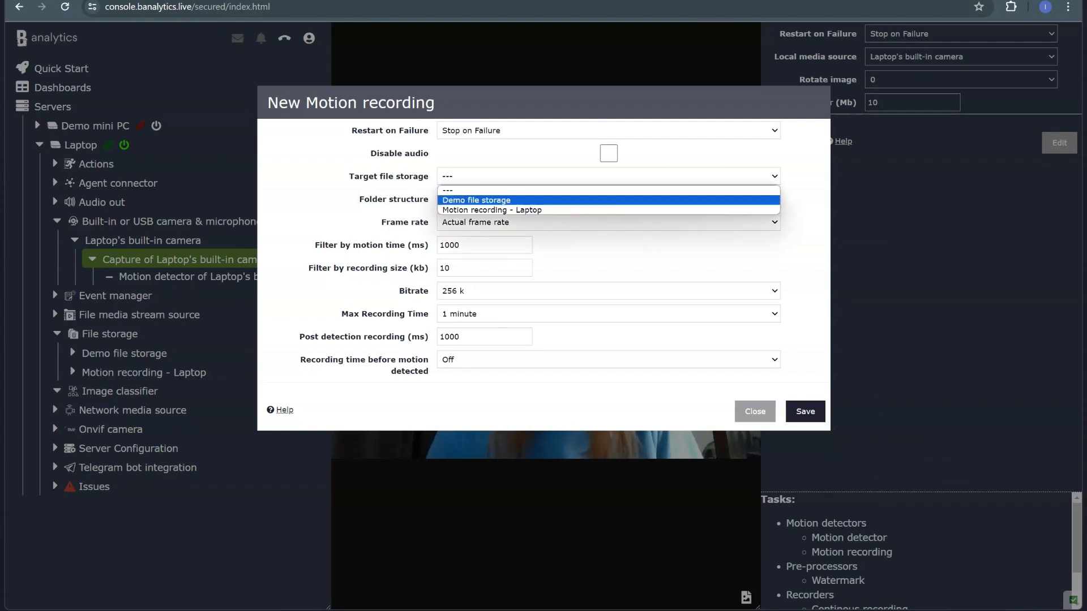
{"action": "left_click", "coordinate": [477, 200]}
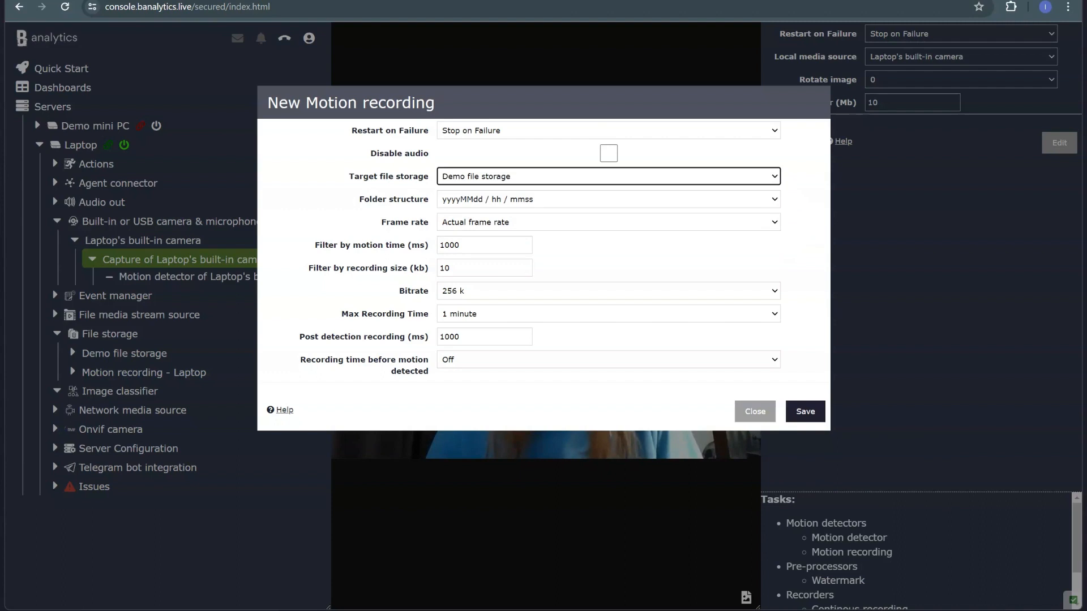
{"action": "left_click", "coordinate": [805, 412]}
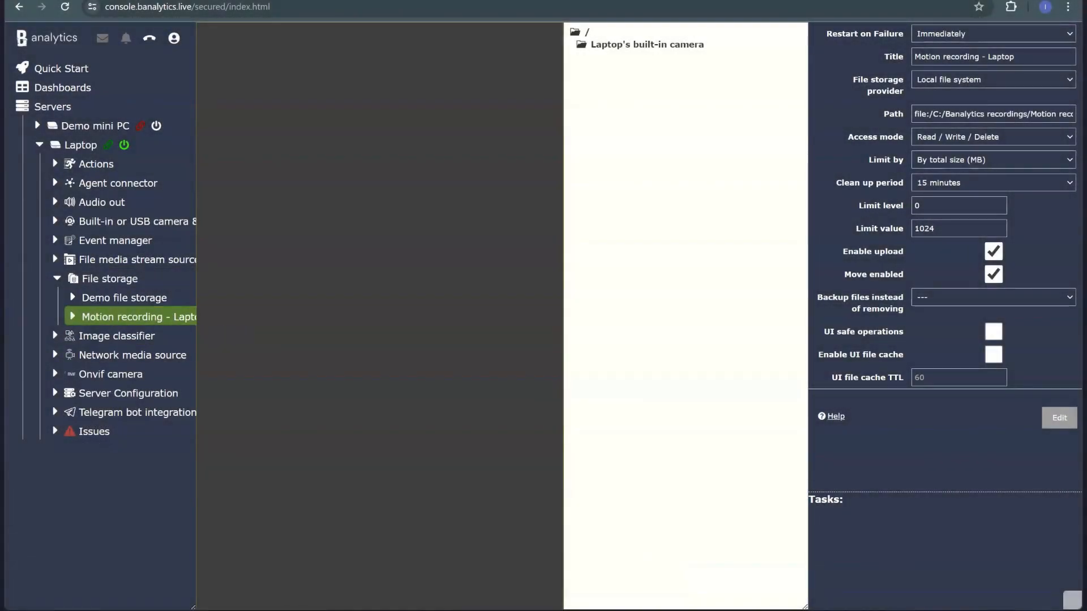
Open the recording 31-16.mp4 from the 2024-06/02/11 folder of the Motion recording - Laptop storage
{"action": "left_click", "coordinate": [616, 56]}
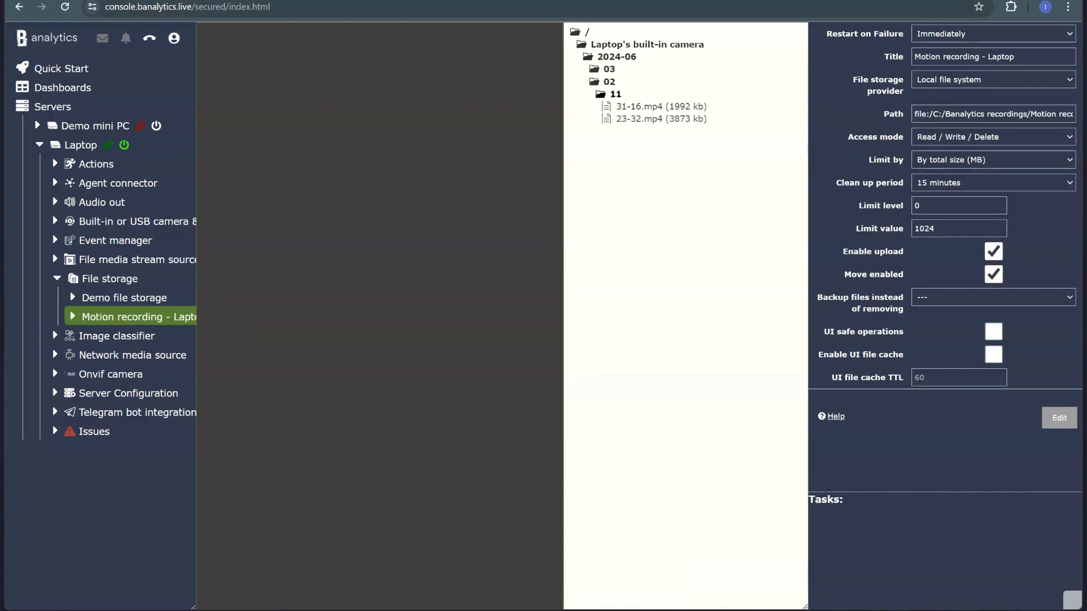
{"action": "left_click", "coordinate": [661, 106]}
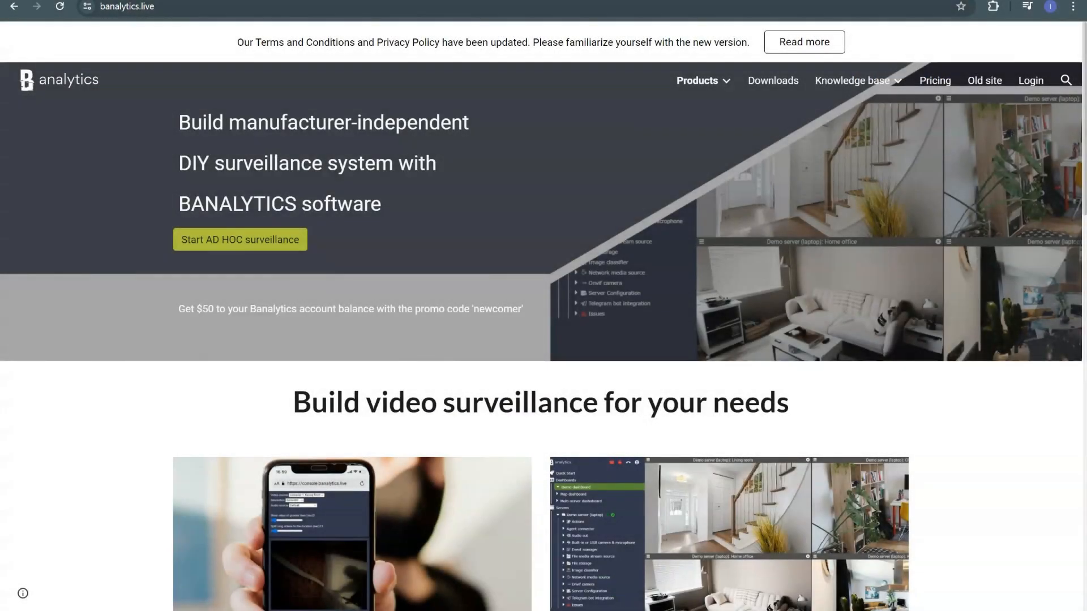
{"action": "scroll", "coordinate": [543, 340], "scroll_direction": "down", "scroll_amount": 5}
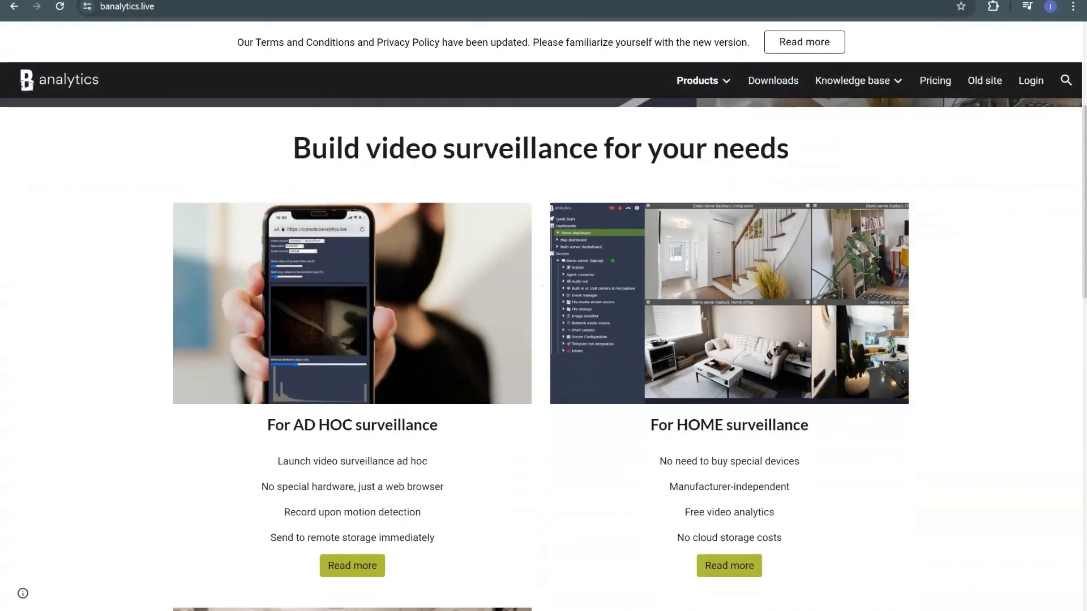
{"action": "scroll", "coordinate": [543, 340], "scroll_direction": "down", "scroll_amount": 3}
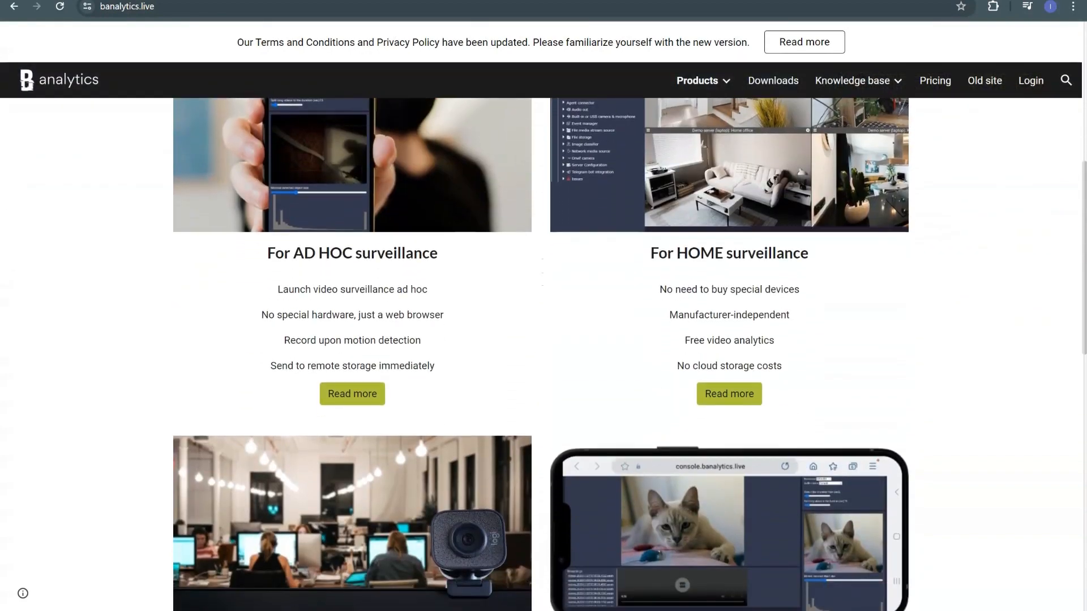
{"action": "scroll", "coordinate": [543, 340], "scroll_direction": "down", "scroll_amount": 4}
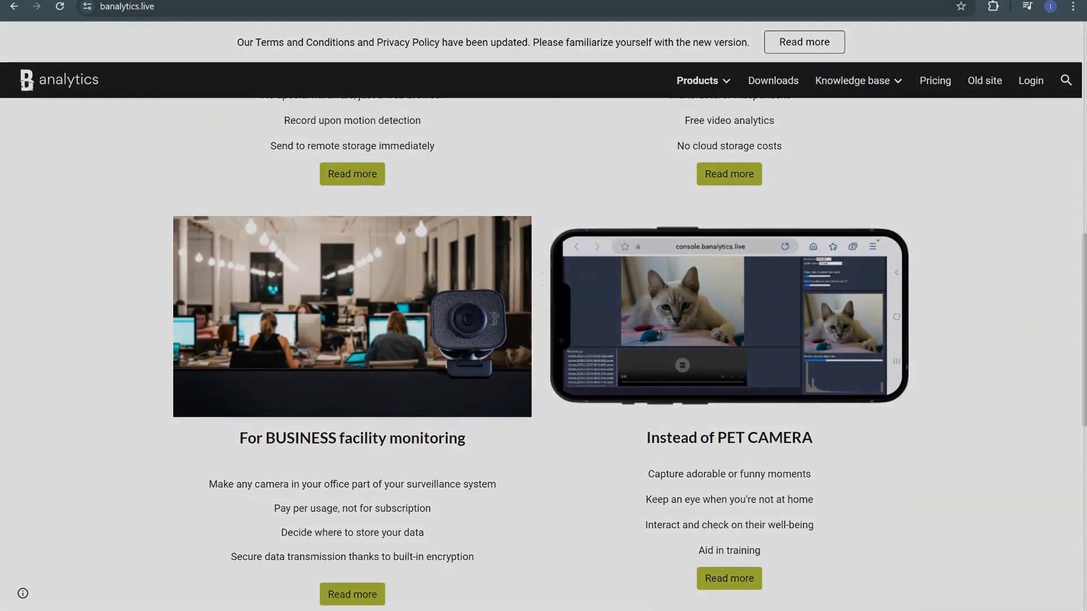
{"action": "scroll", "coordinate": [543, 339], "scroll_direction": "down", "scroll_amount": 2}
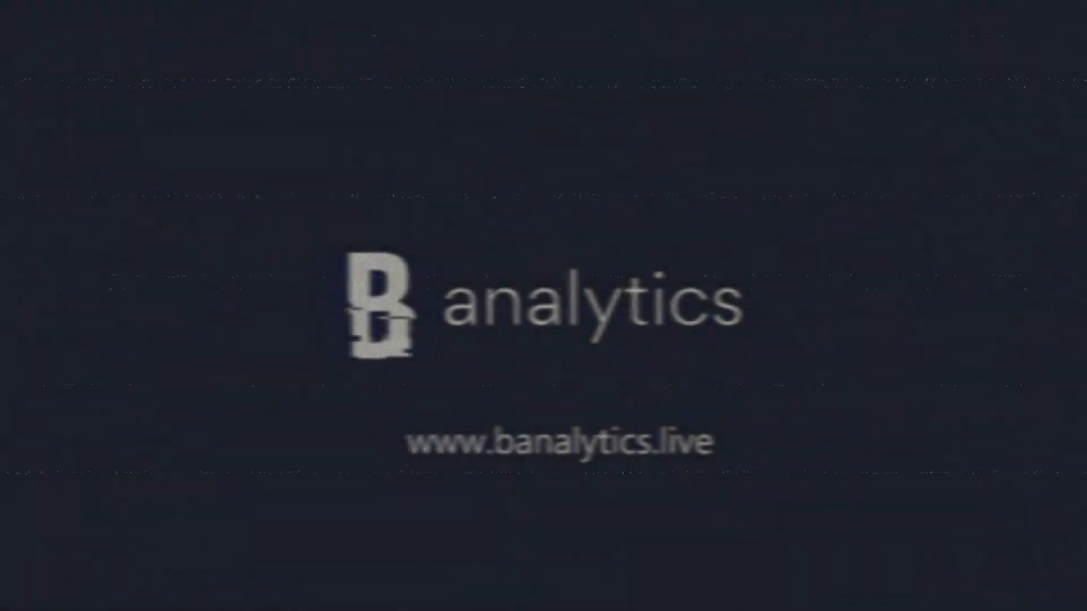